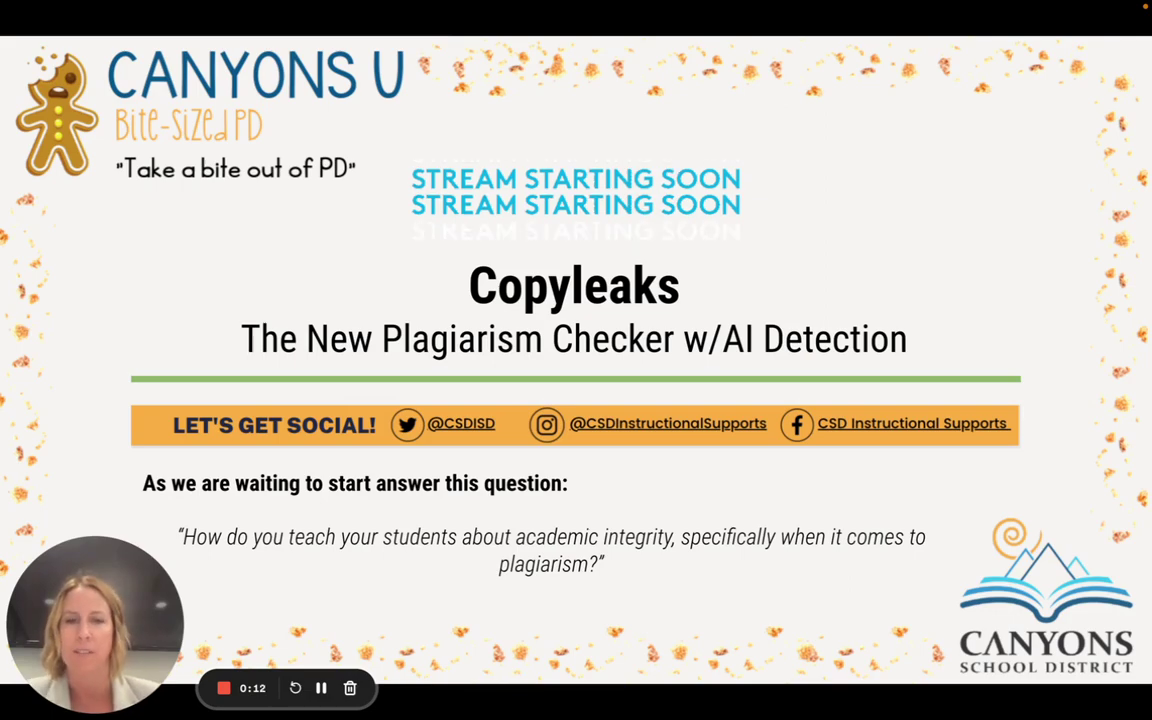
key(Right)
key(Right)
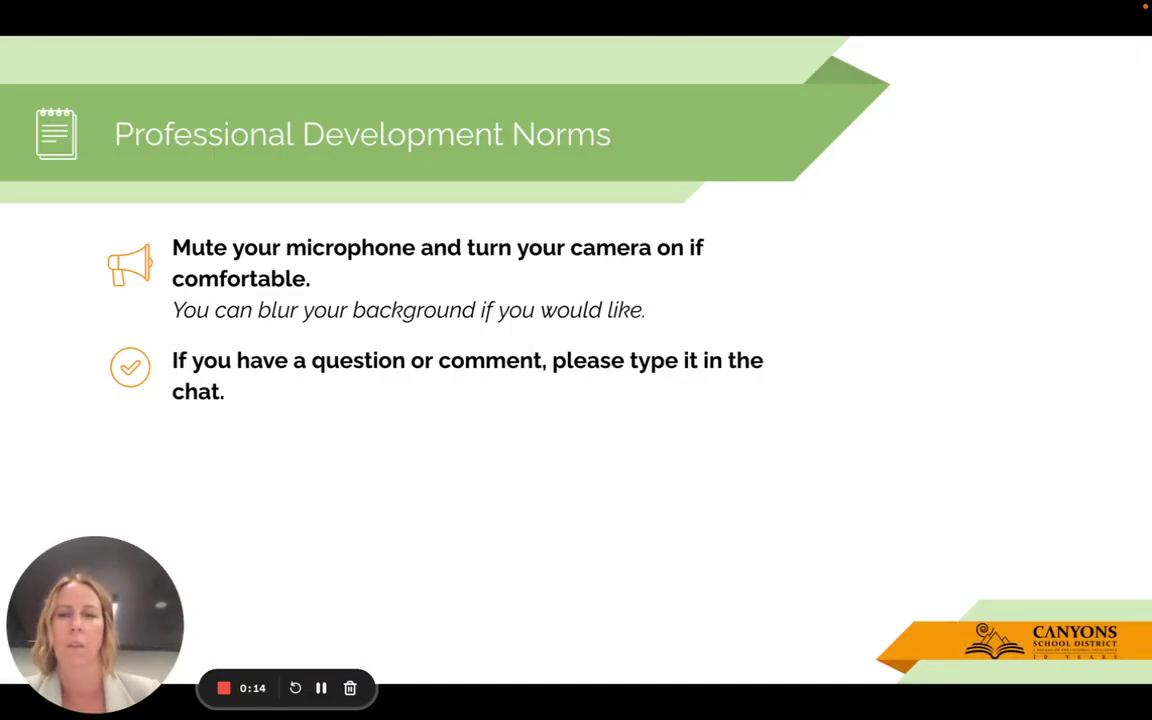
key(Right)
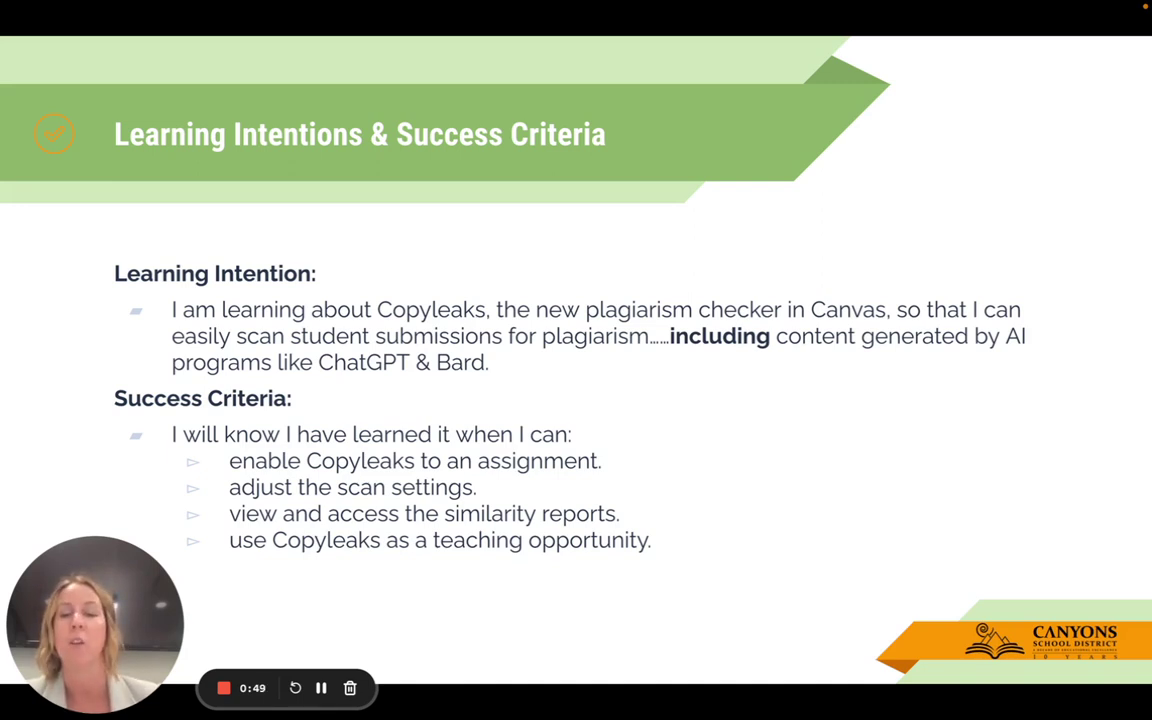
key(Right)
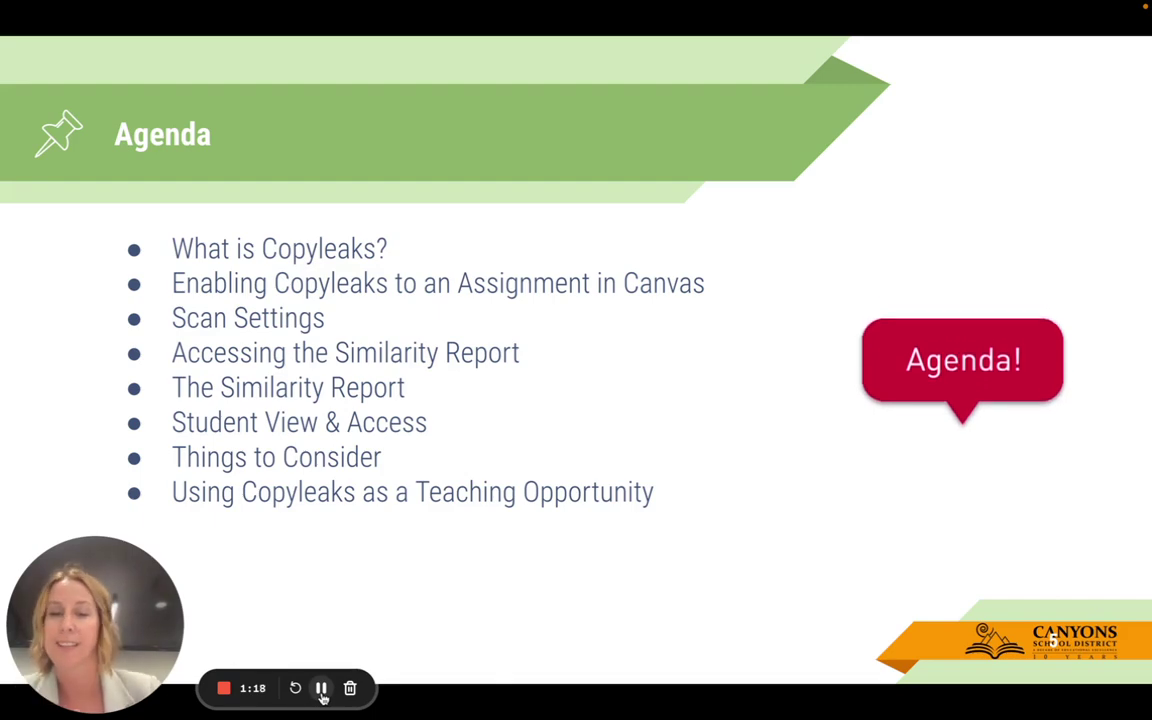
click(430, 591)
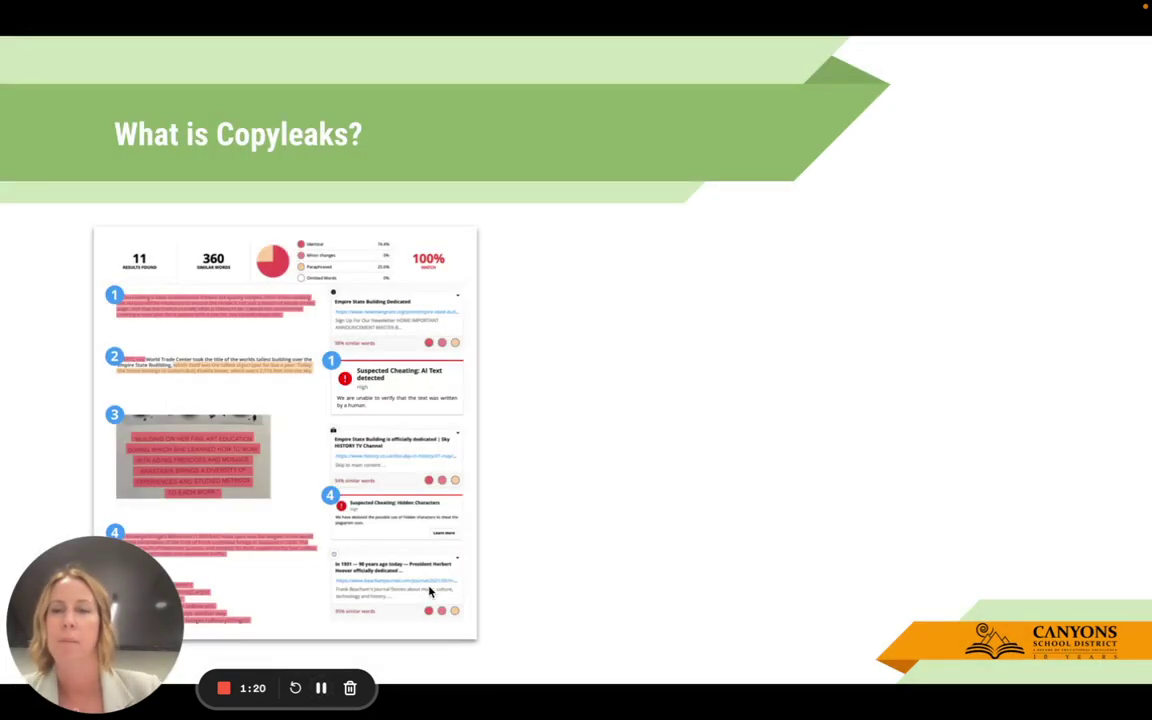
click(430, 591)
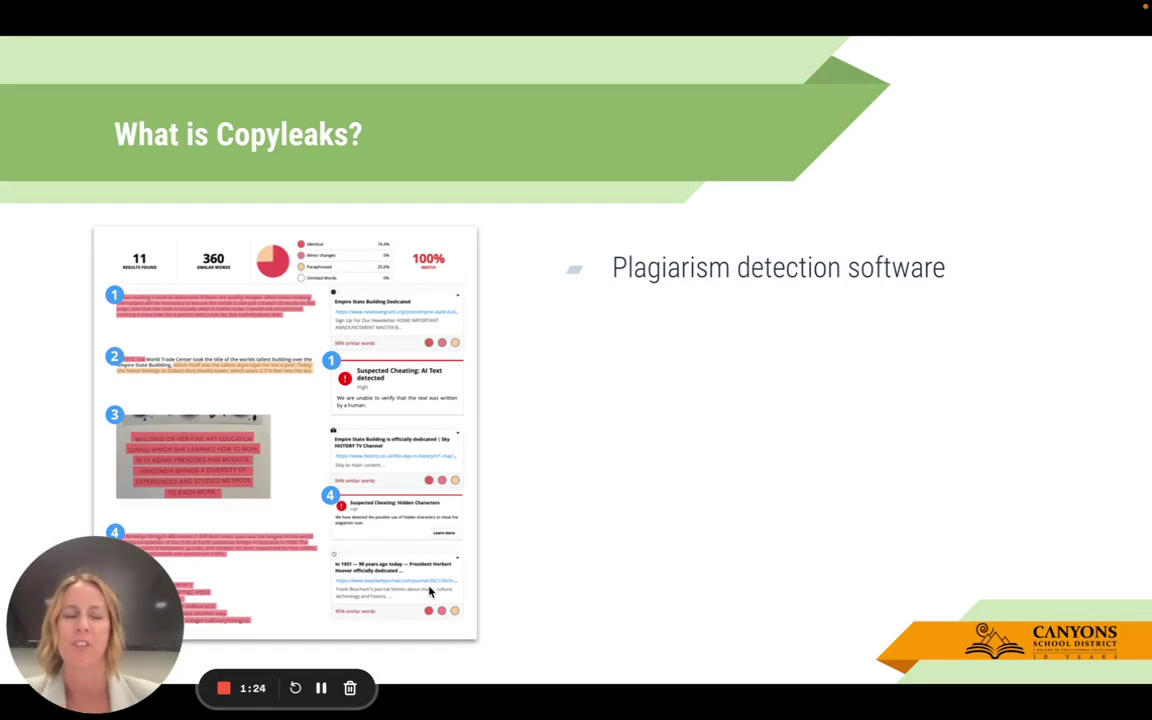
click(430, 591)
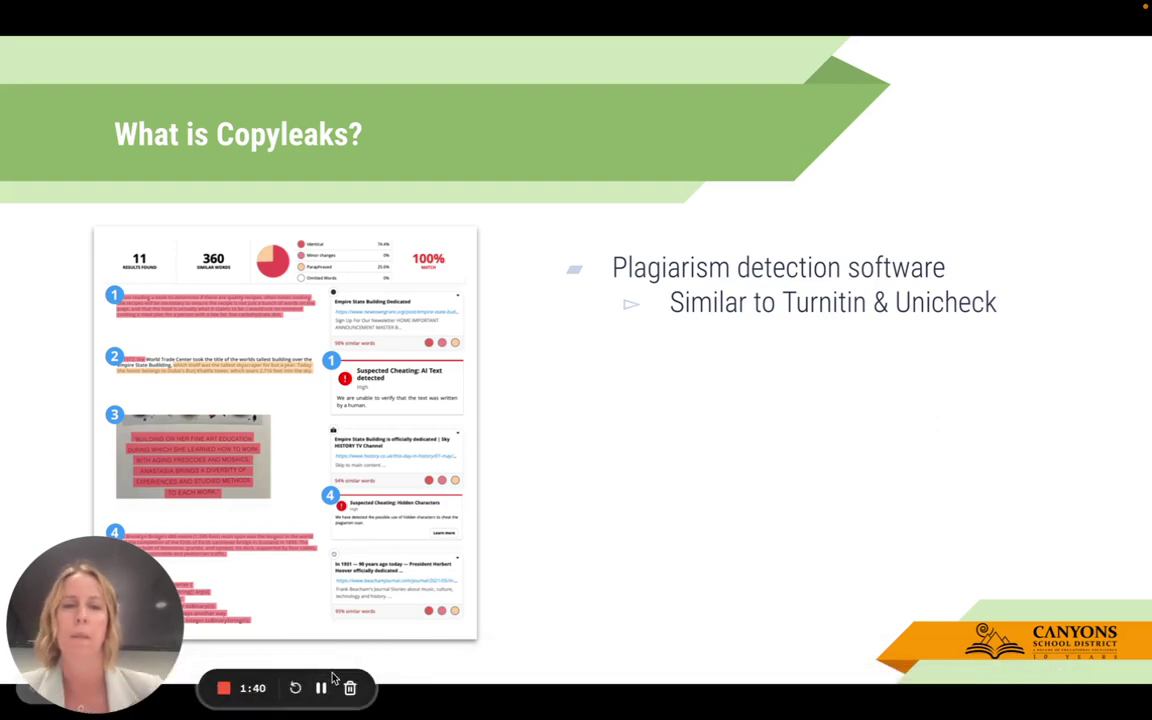
click(563, 486)
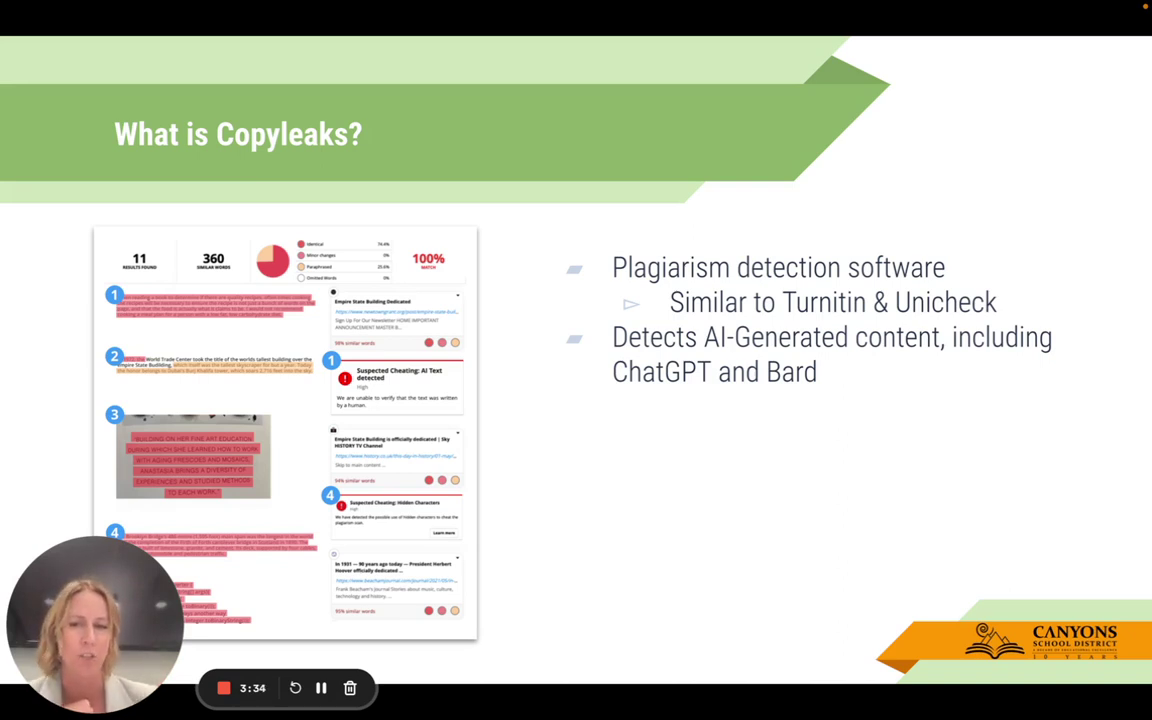
key(Right)
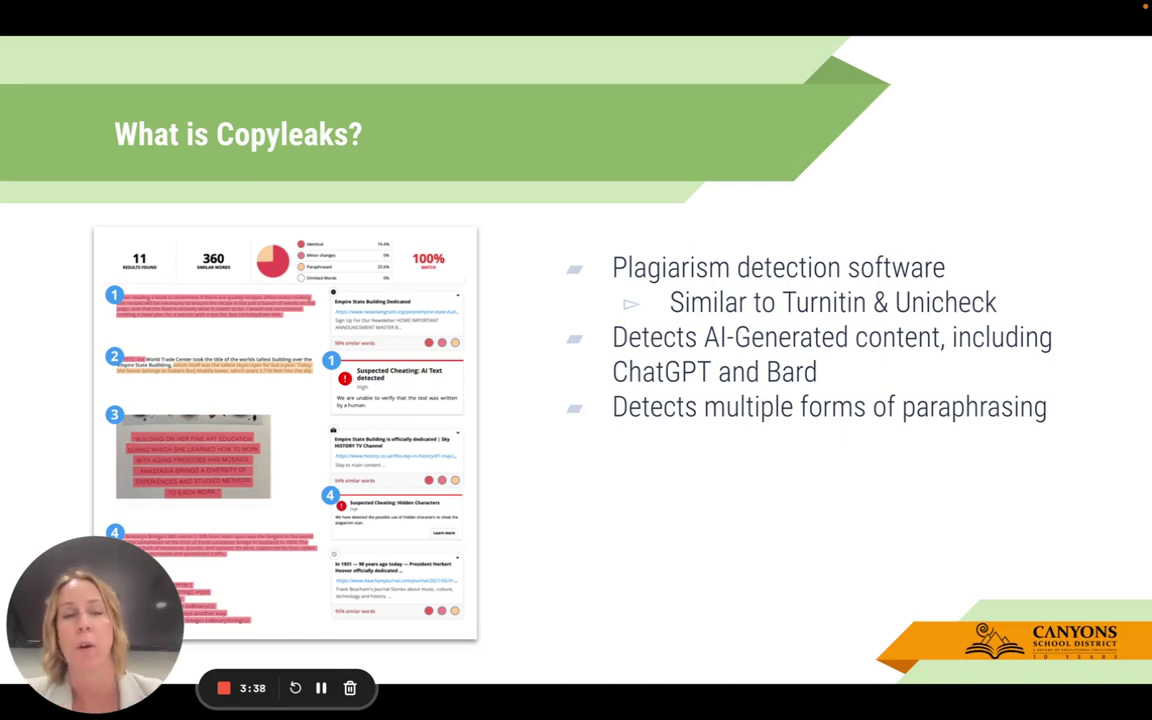
key(Right)
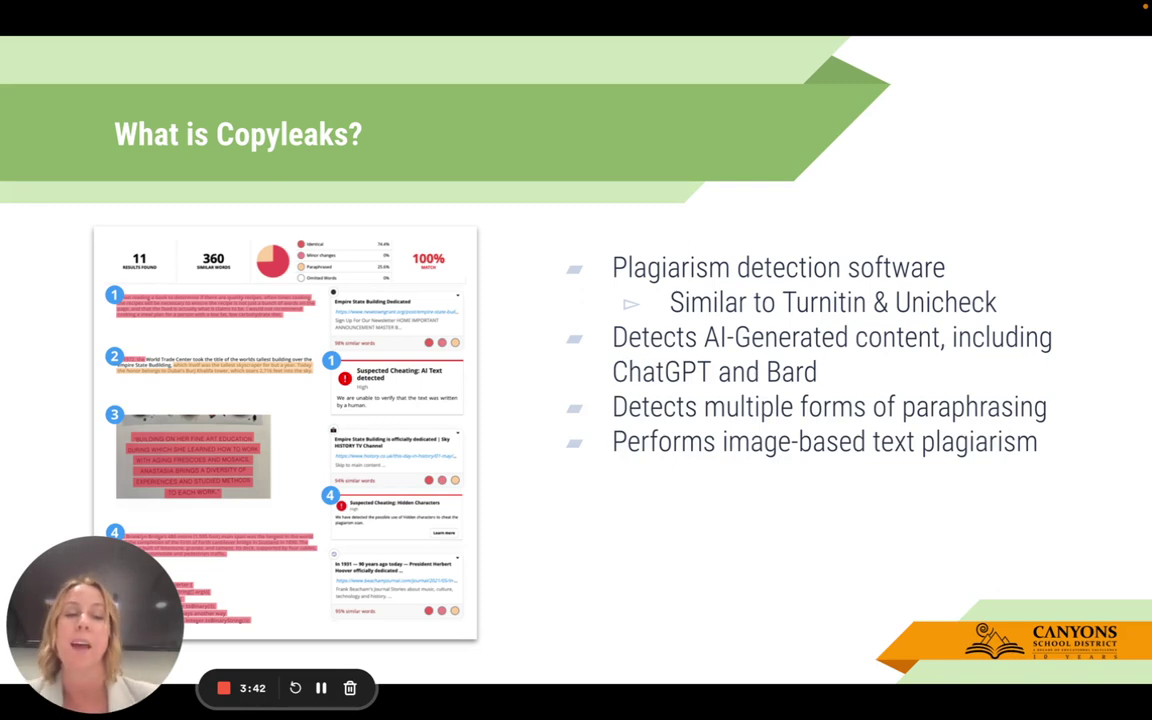
key(Right)
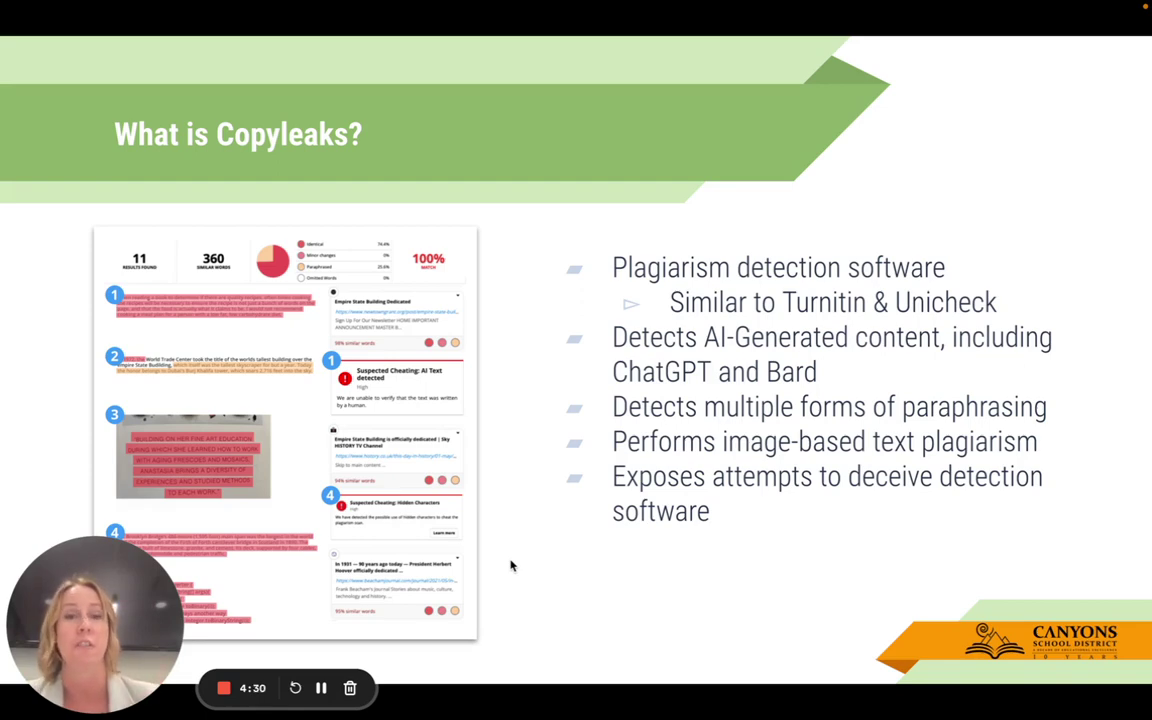
key(Right)
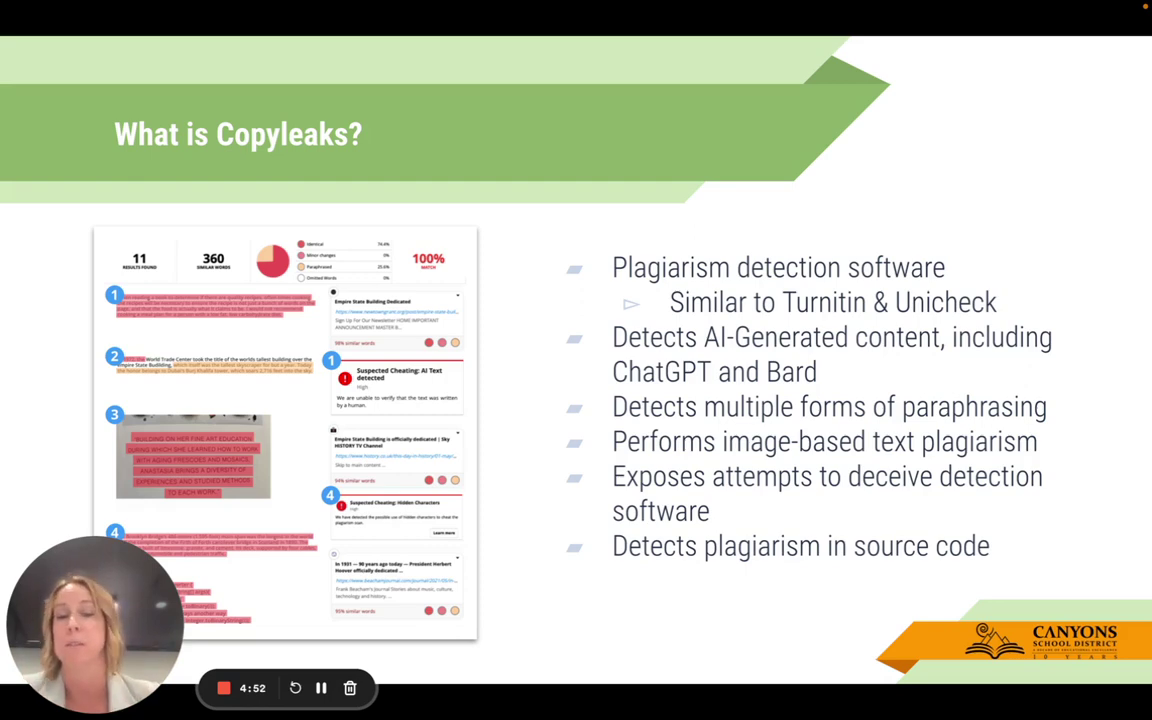
key(Right)
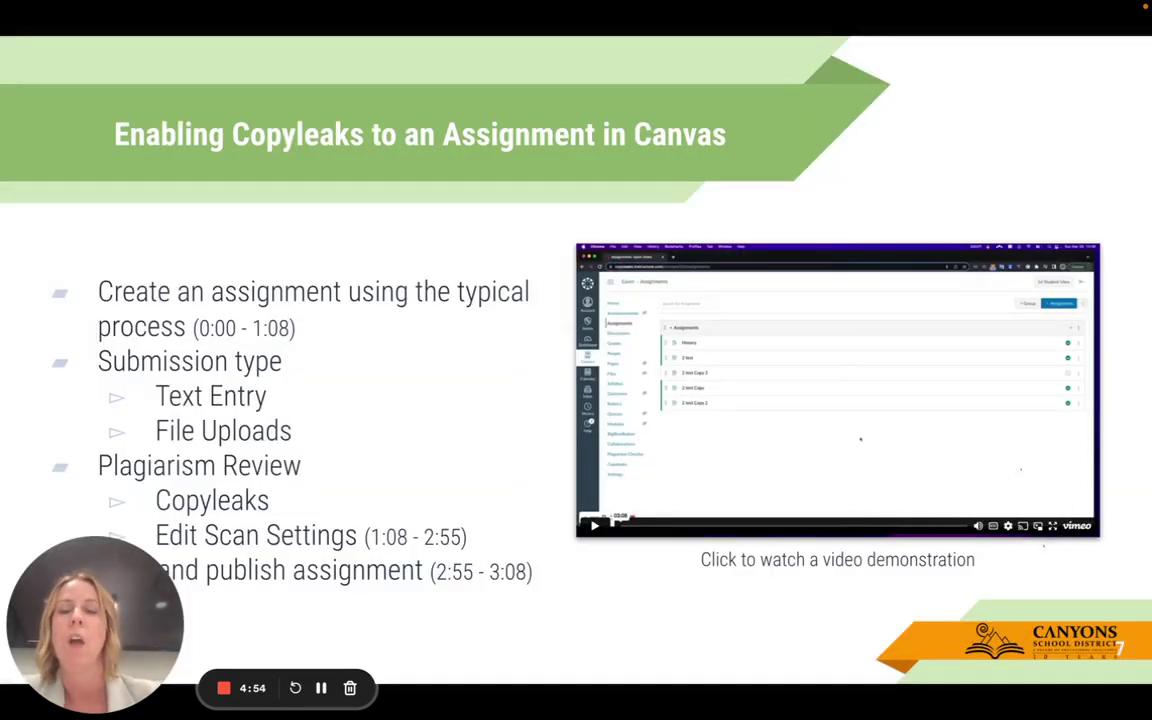
click(1041, 522)
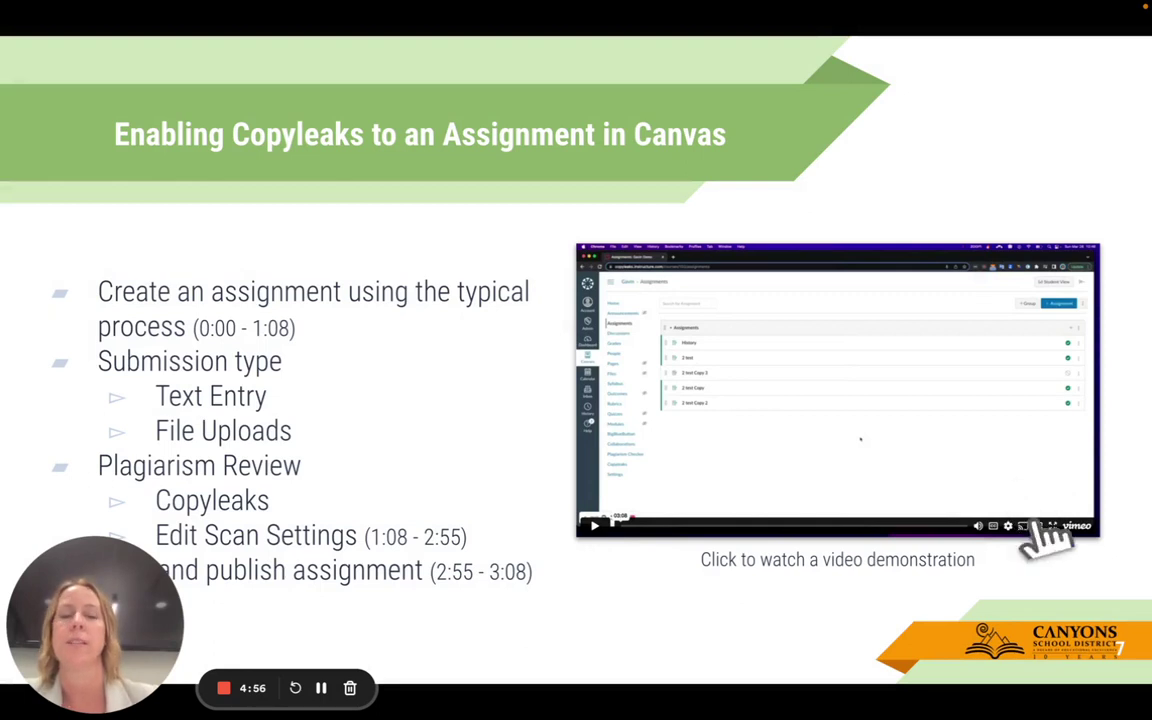
click(1036, 520)
click(1038, 518)
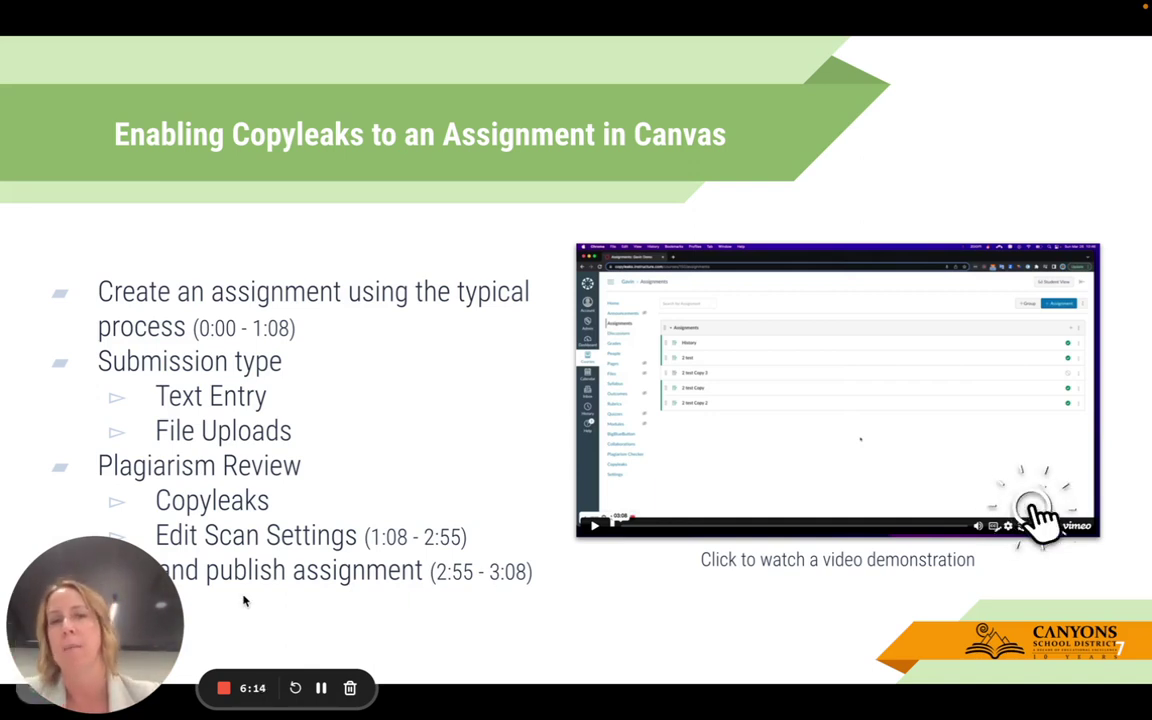
key(Right)
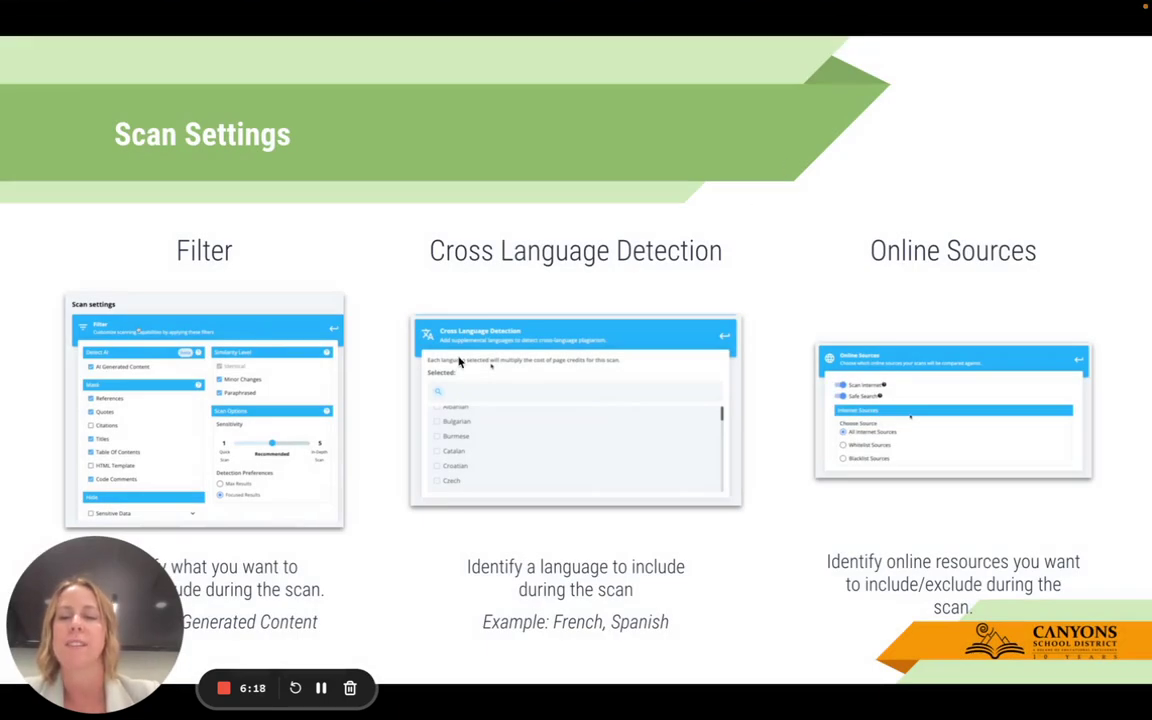
drag(160, 598, 638, 571)
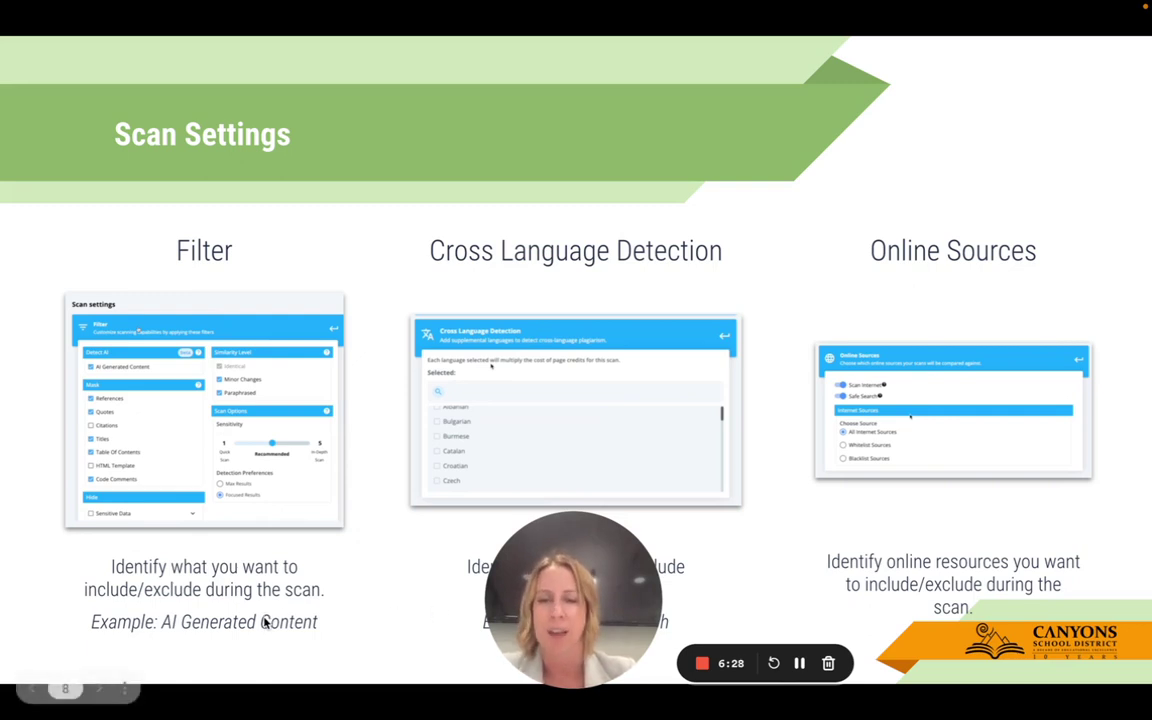
drag(583, 622, 126, 610)
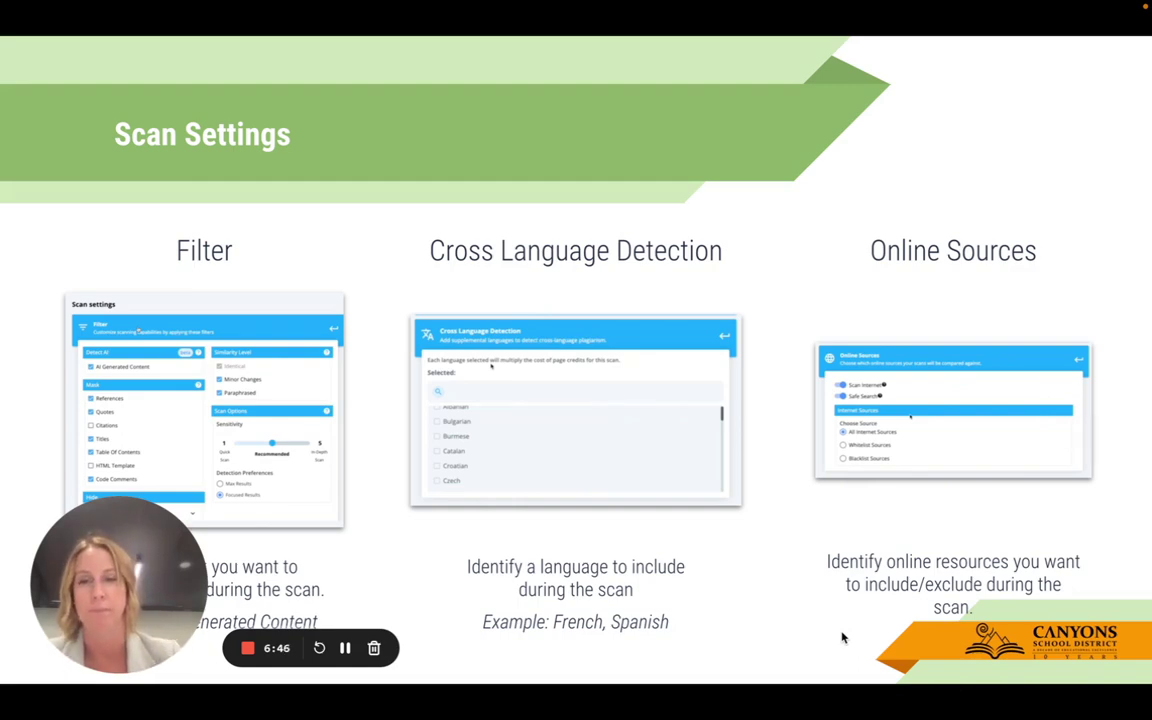
click(813, 613)
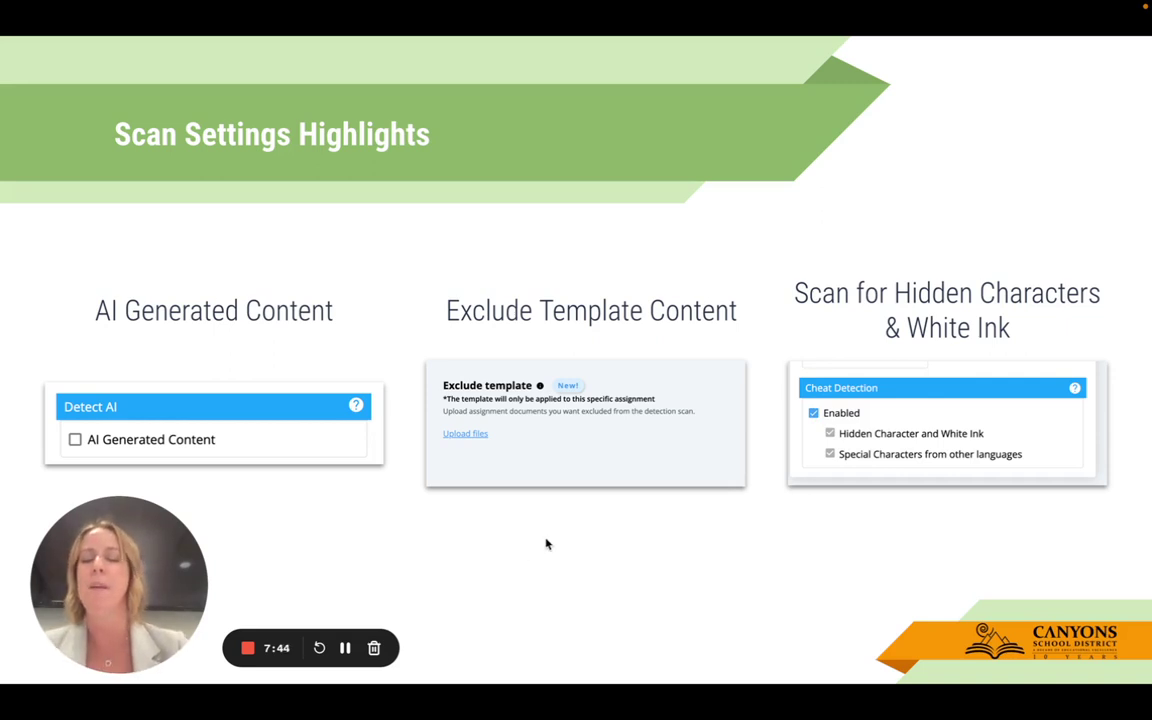
Step: Leave the slideshow, switch to the Canvas course's Assignments page and start a new assignment
key(Escape)
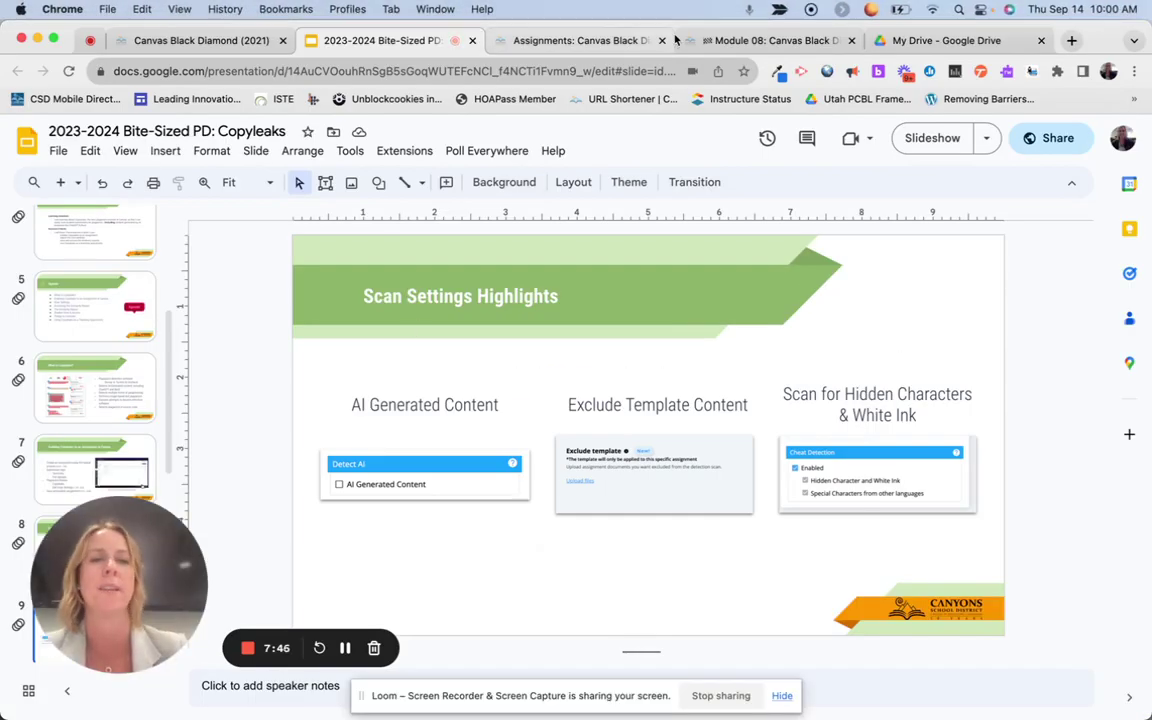
click(620, 40)
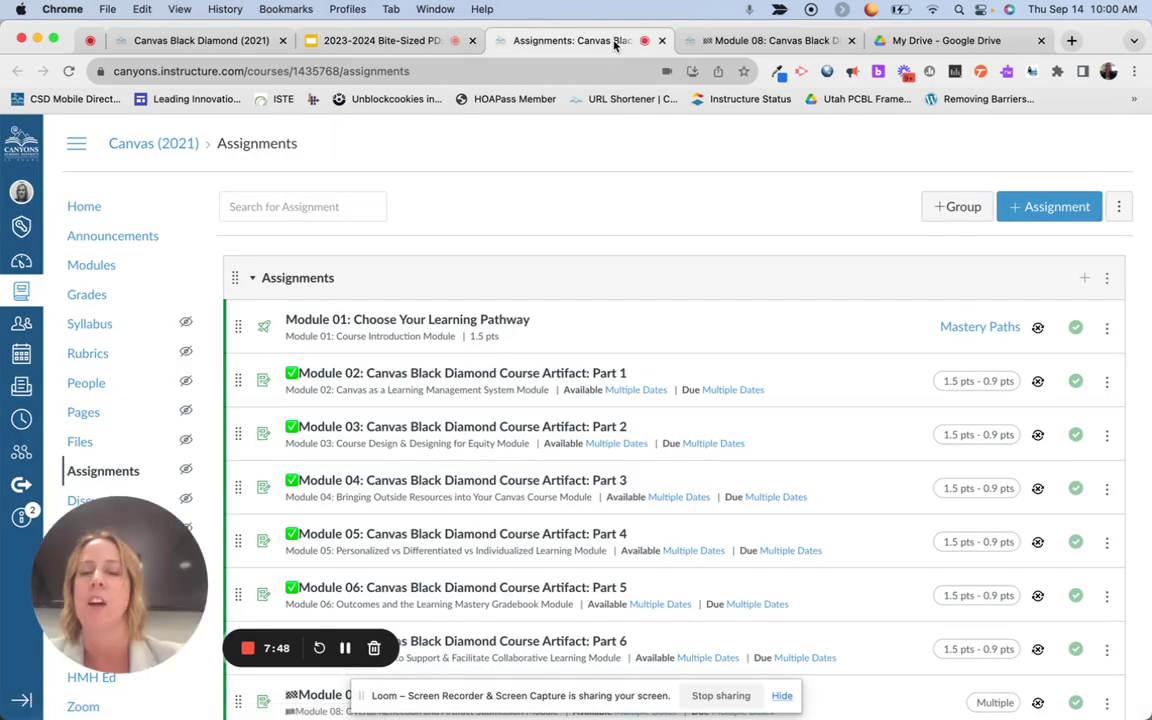
click(1038, 213)
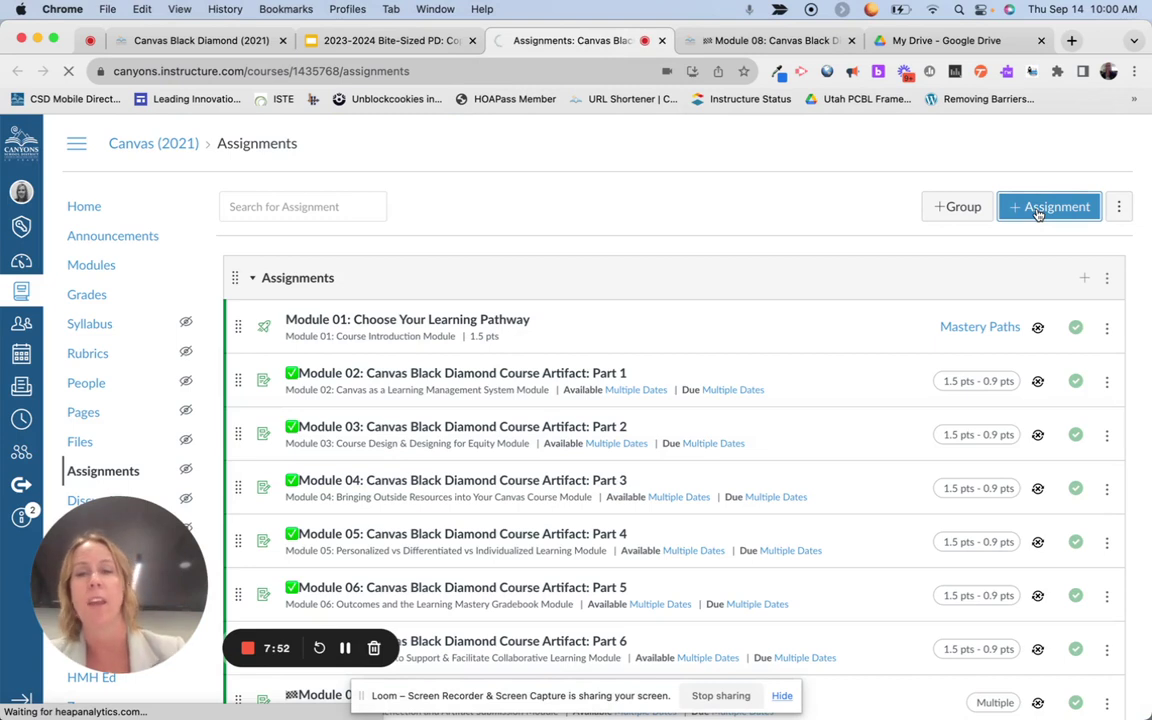
Step: Name the new assignment "Copyleaks" and enter "details" as its description
click(303, 316)
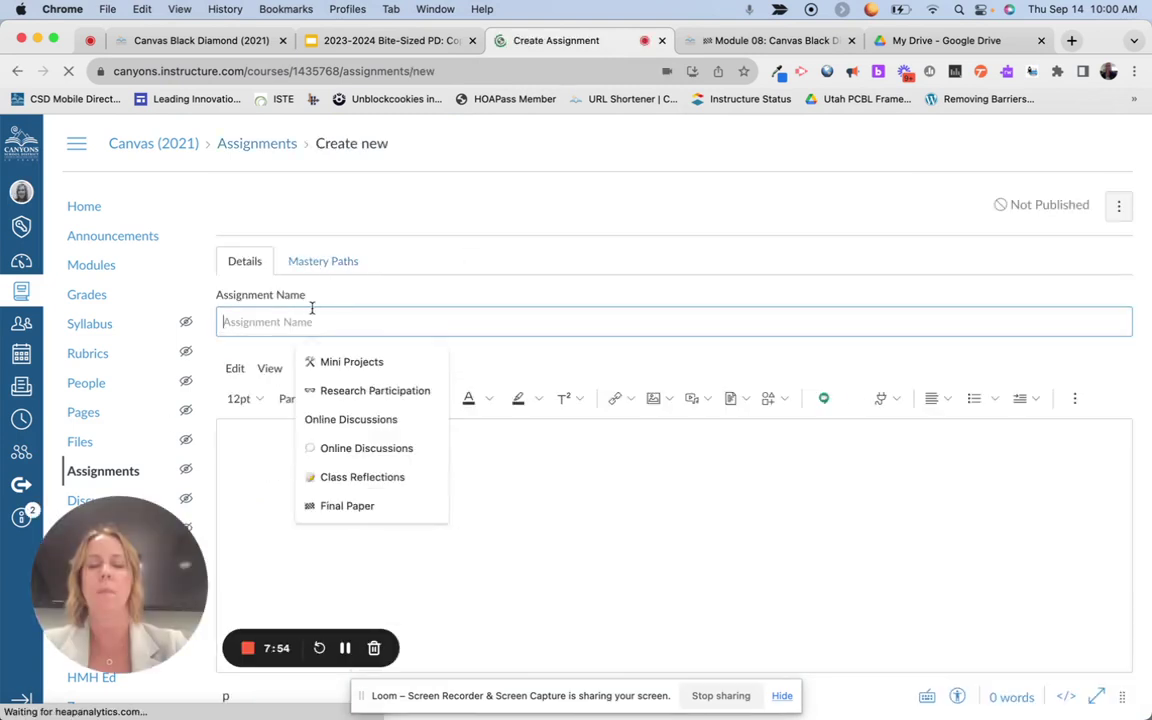
text(Copyleaks)
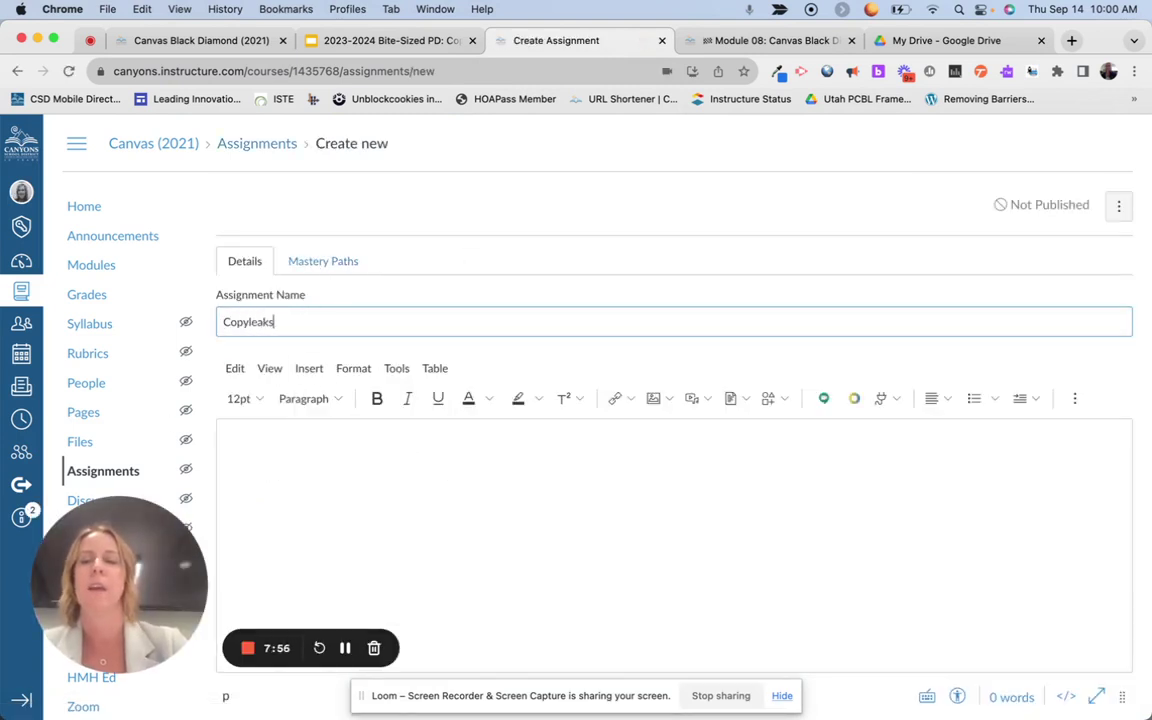
click(309, 447)
text(details)
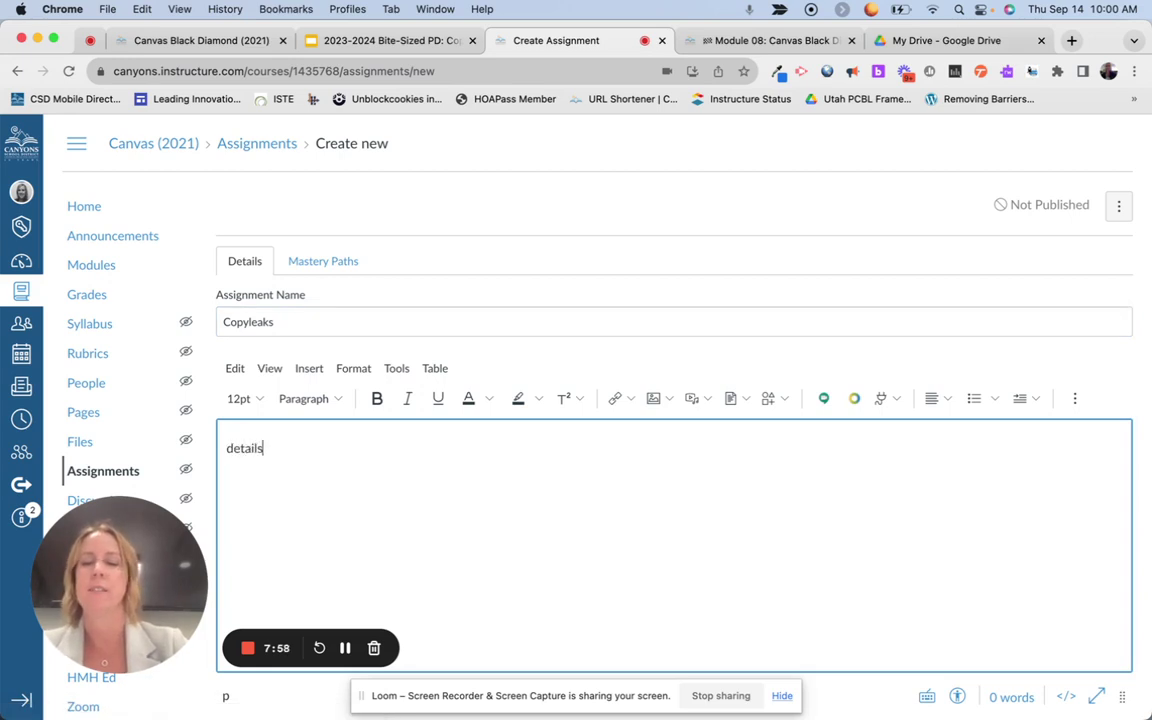
Step: Set the assignment's points to 10
scroll(422, 417, down, 5)
scroll(422, 422, down, 1)
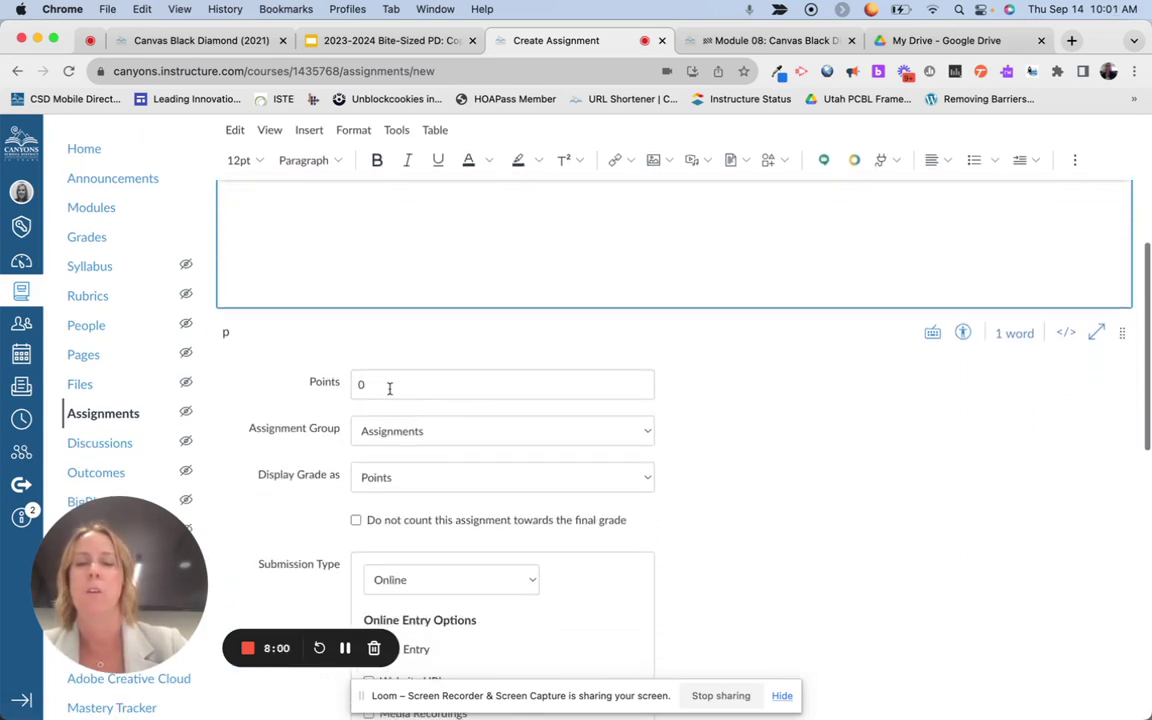
click(388, 385)
text(10)
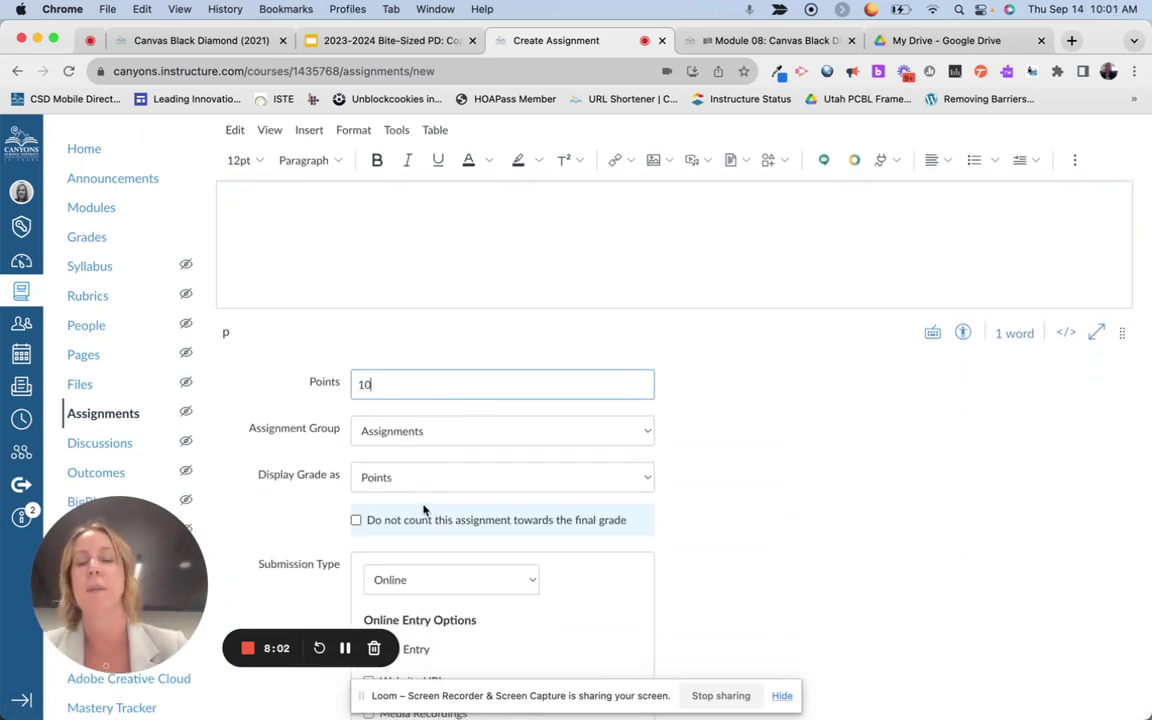
Step: Enable Text Entry and File Uploads as the online entry options for the assignment's submissions
scroll(425, 495, down, 3)
scroll(436, 500, down, 2)
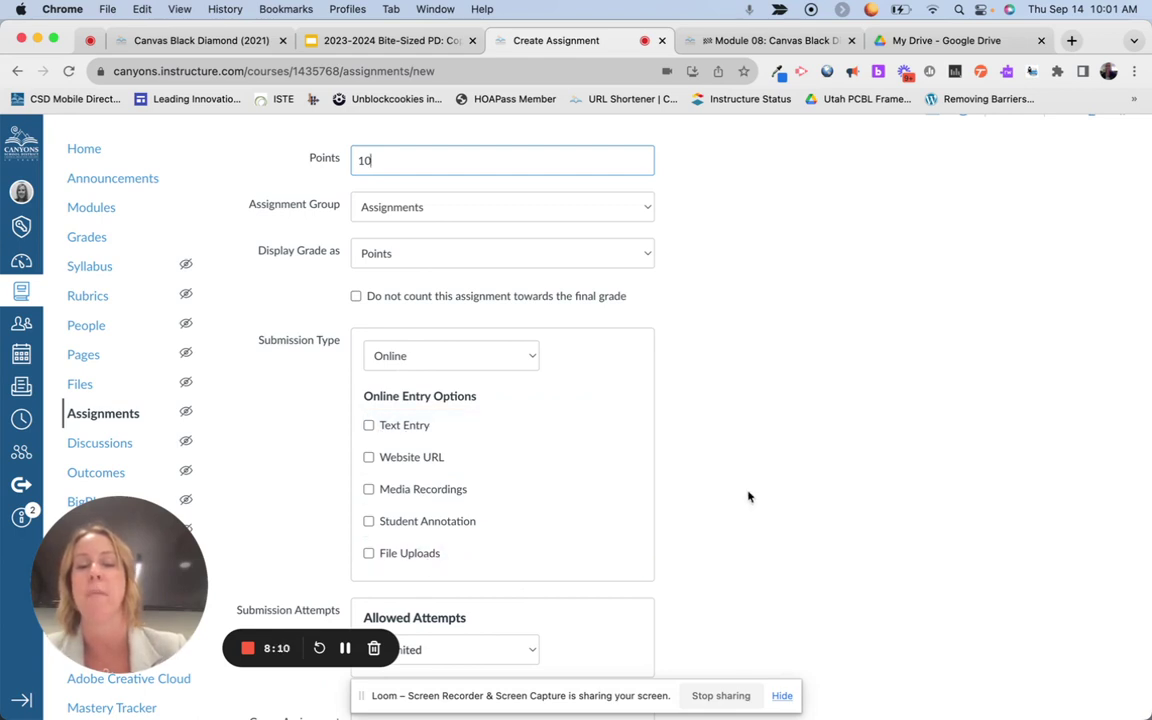
scroll(762, 502, down, 2)
scroll(762, 502, down, 3)
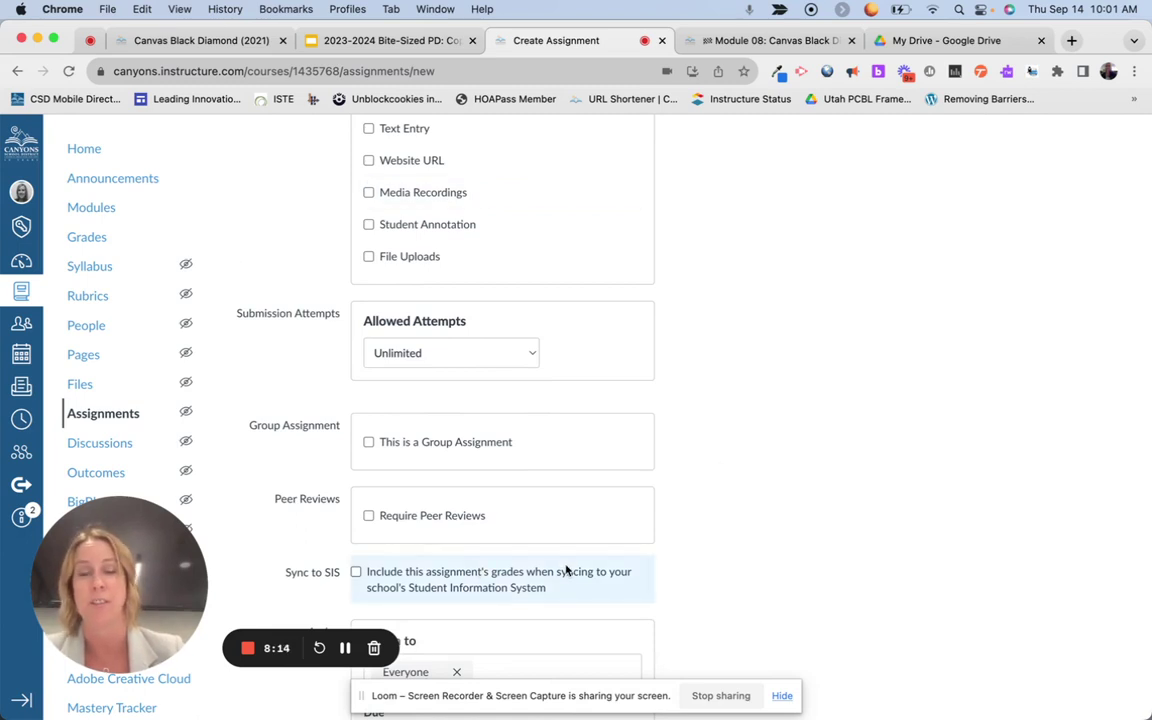
scroll(555, 565, up, 3)
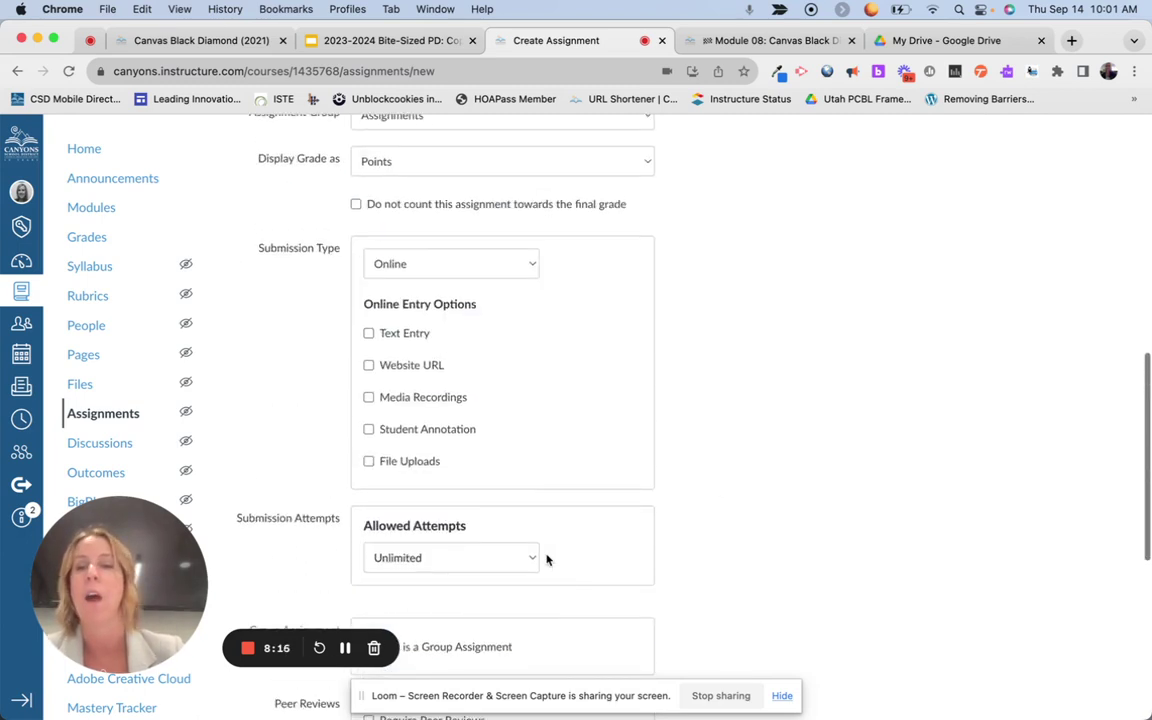
click(369, 334)
click(368, 461)
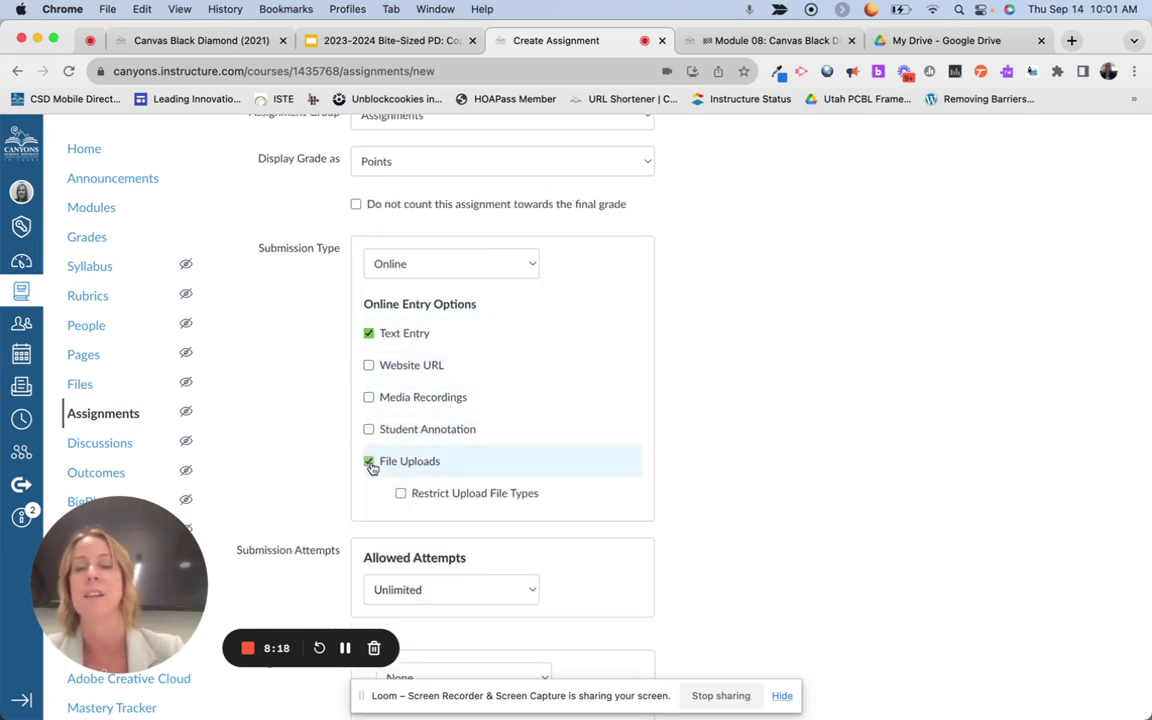
scroll(644, 512, down, 3)
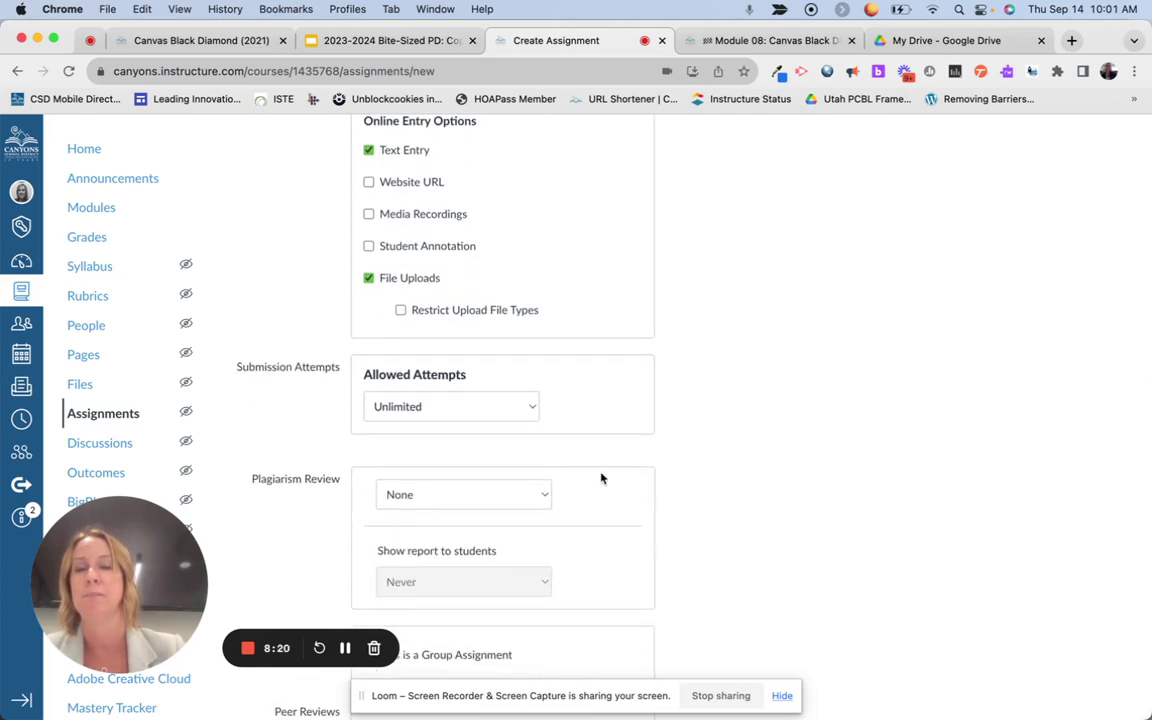
click(369, 279)
click(369, 279)
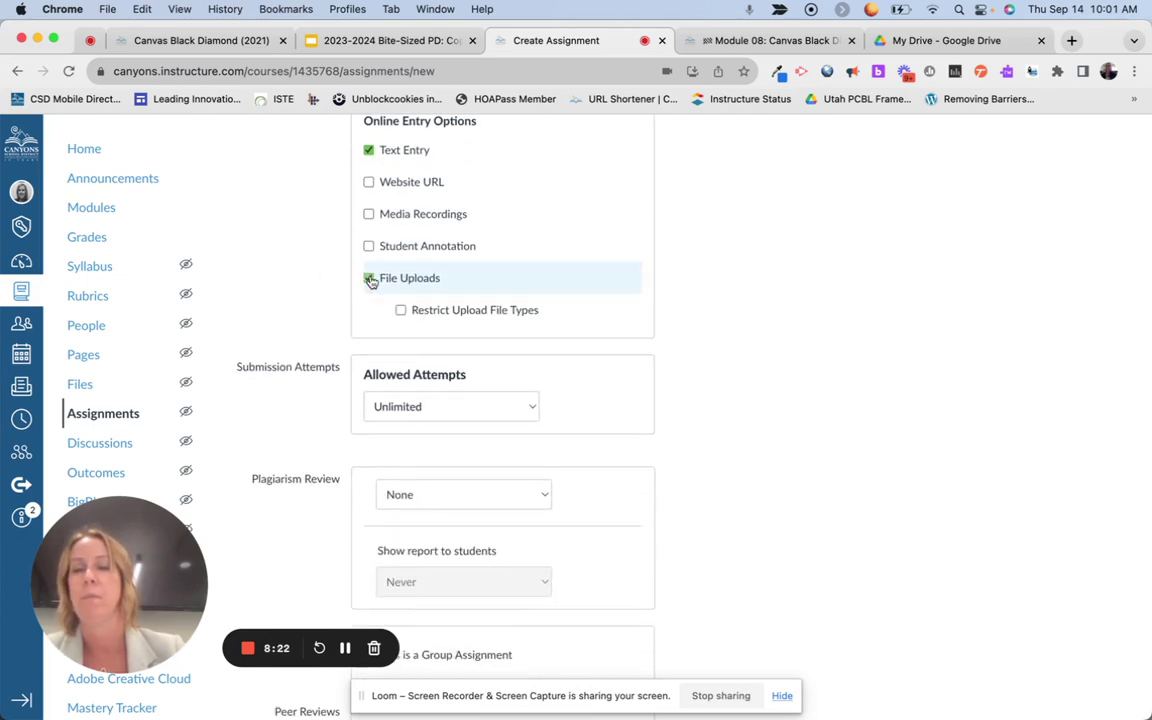
Step: Set the assignment's plagiarism review to Copyleaks Plagiarism Checker
scroll(676, 365, down, 2)
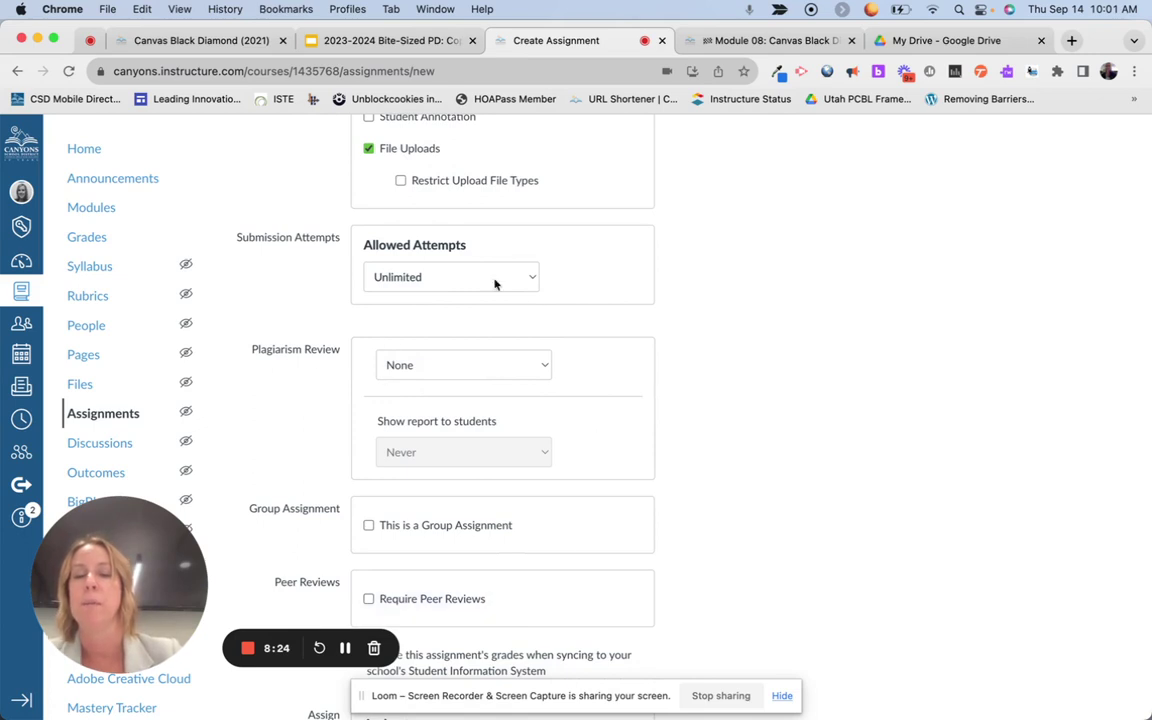
click(486, 366)
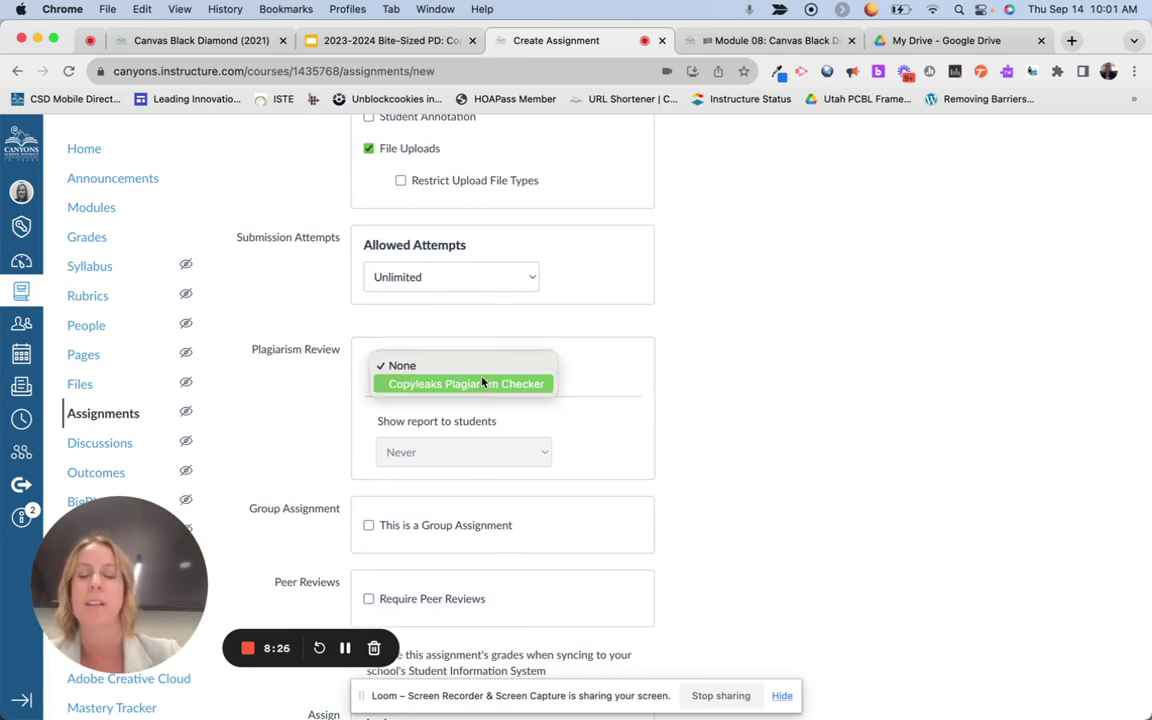
click(483, 386)
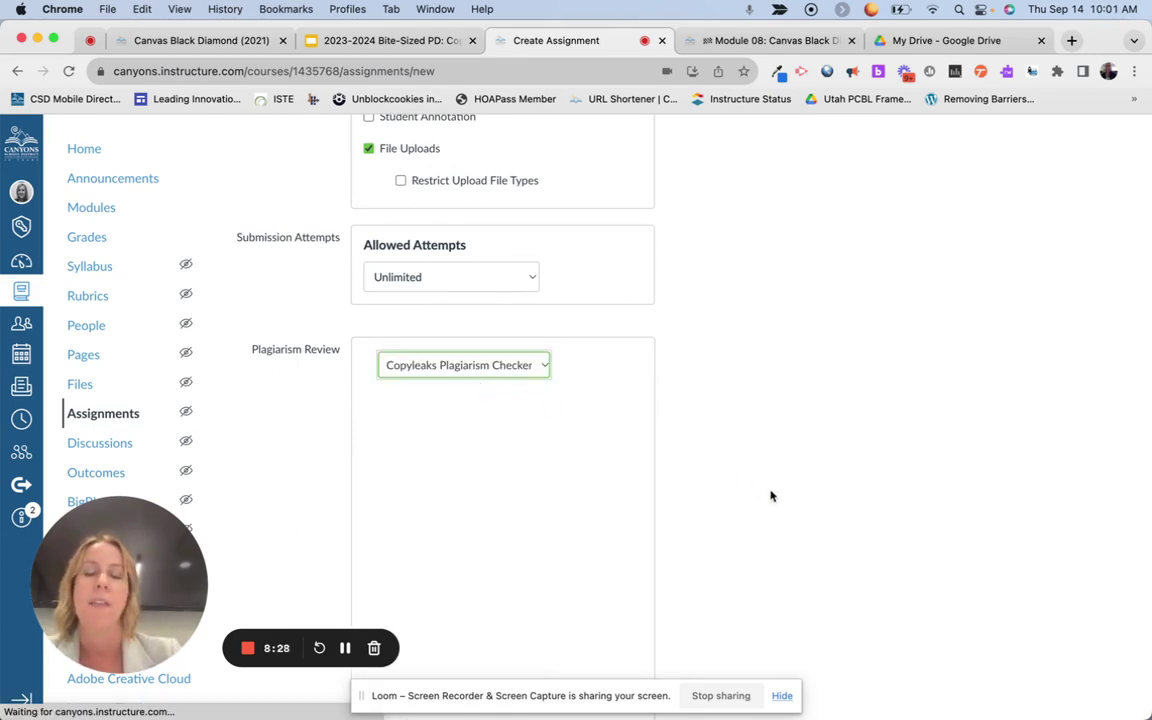
Step: Open the Copyleaks scan settings for the new assignment
scroll(770, 496, down, 3)
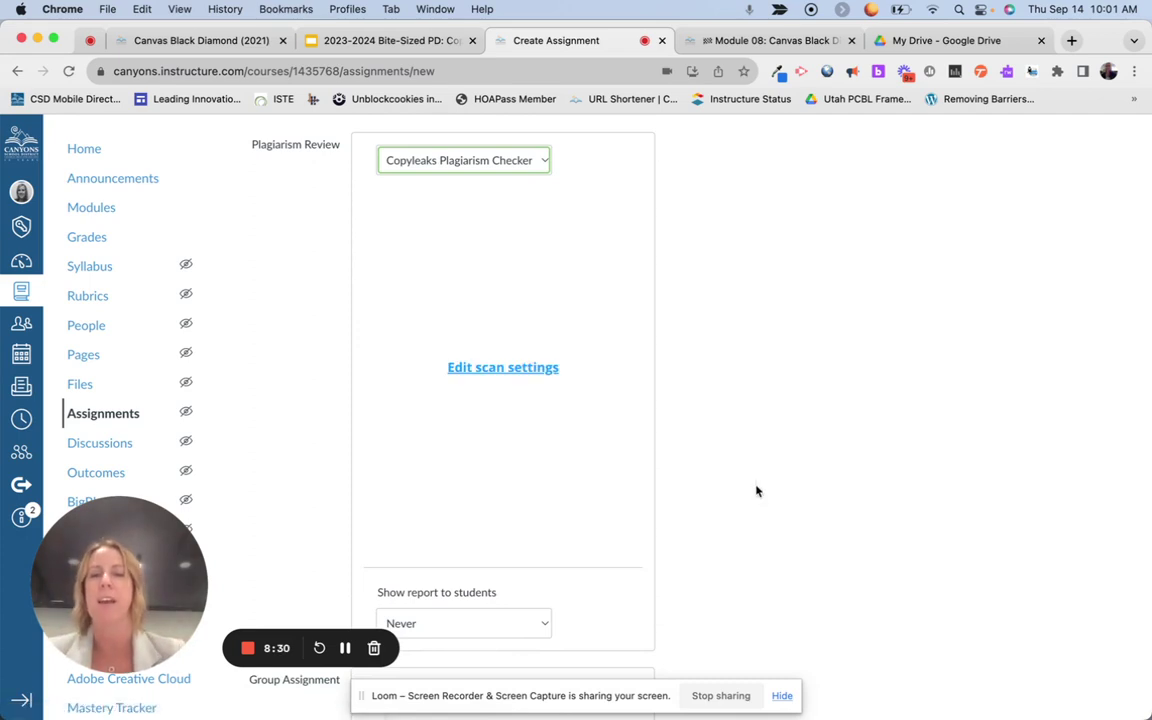
click(499, 374)
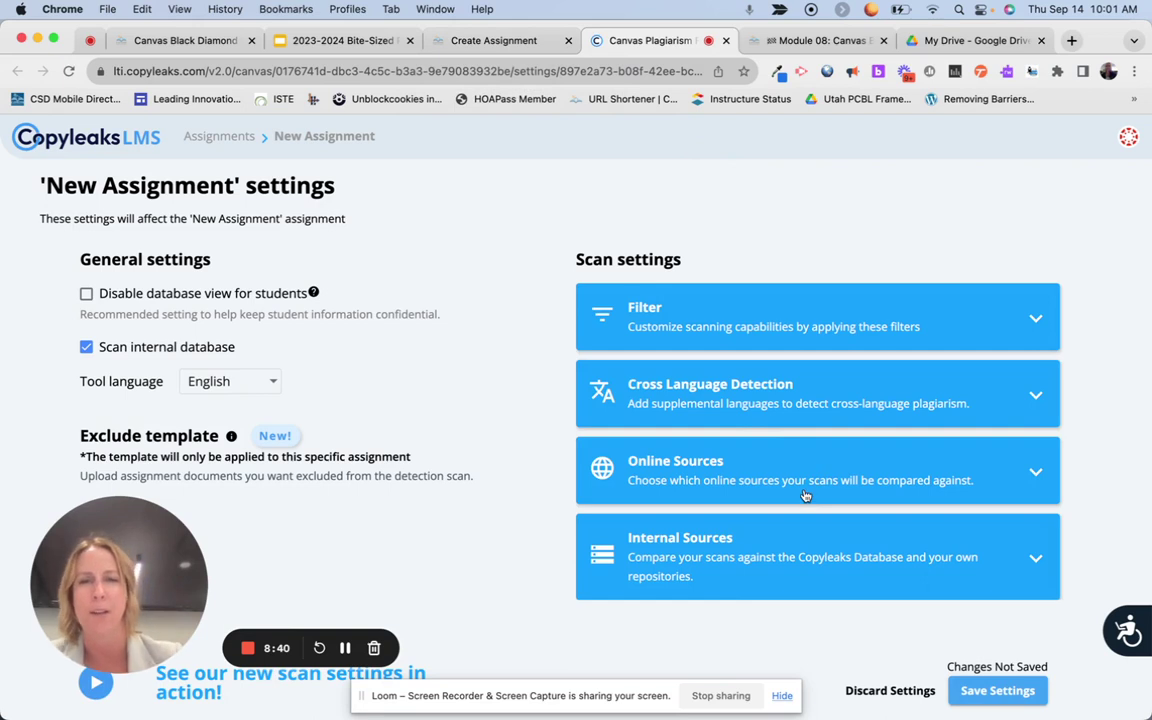
click(500, 41)
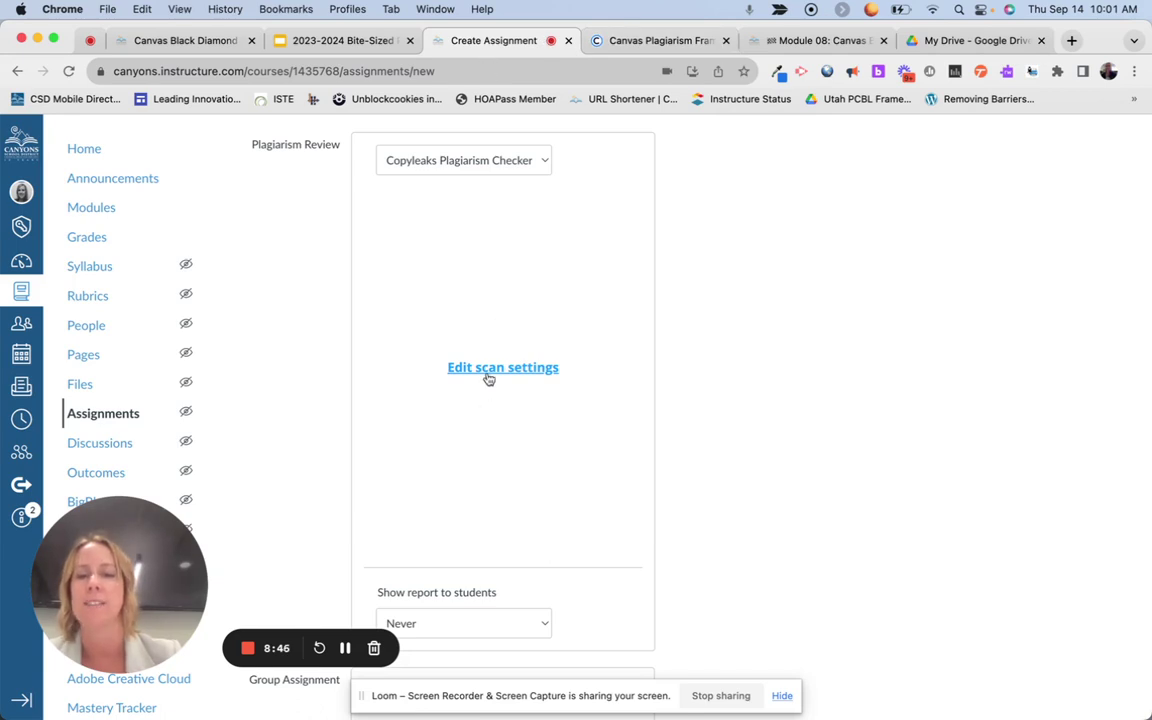
click(644, 41)
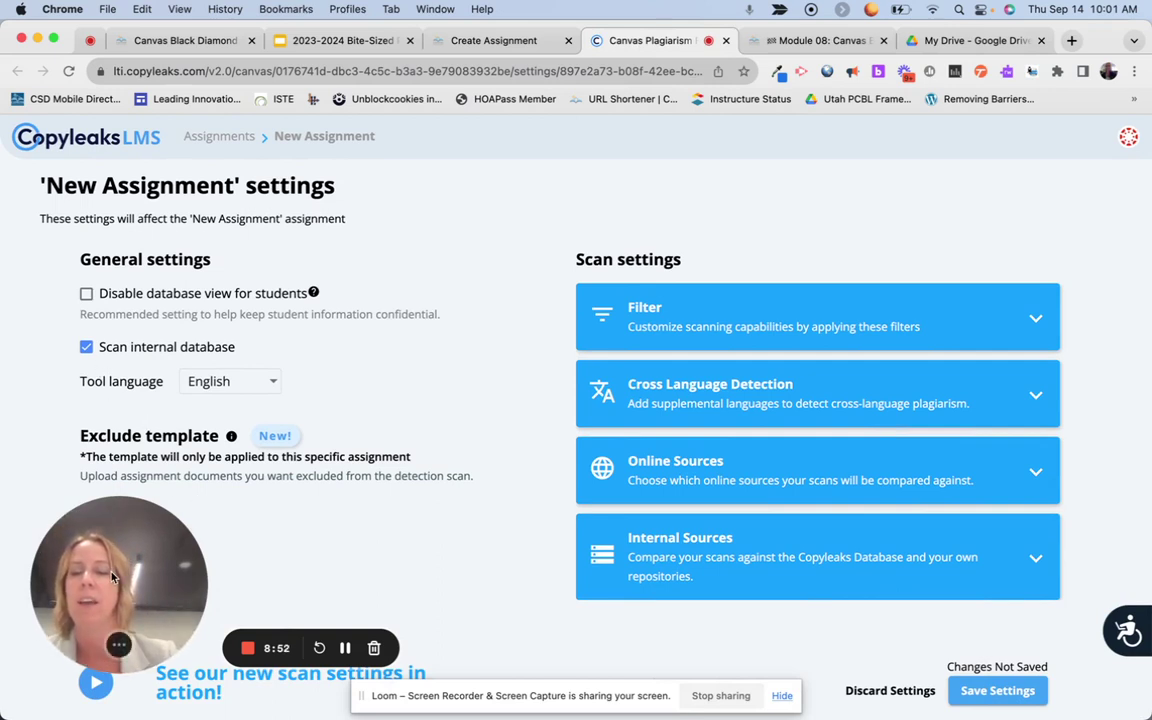
drag(112, 577, 395, 560)
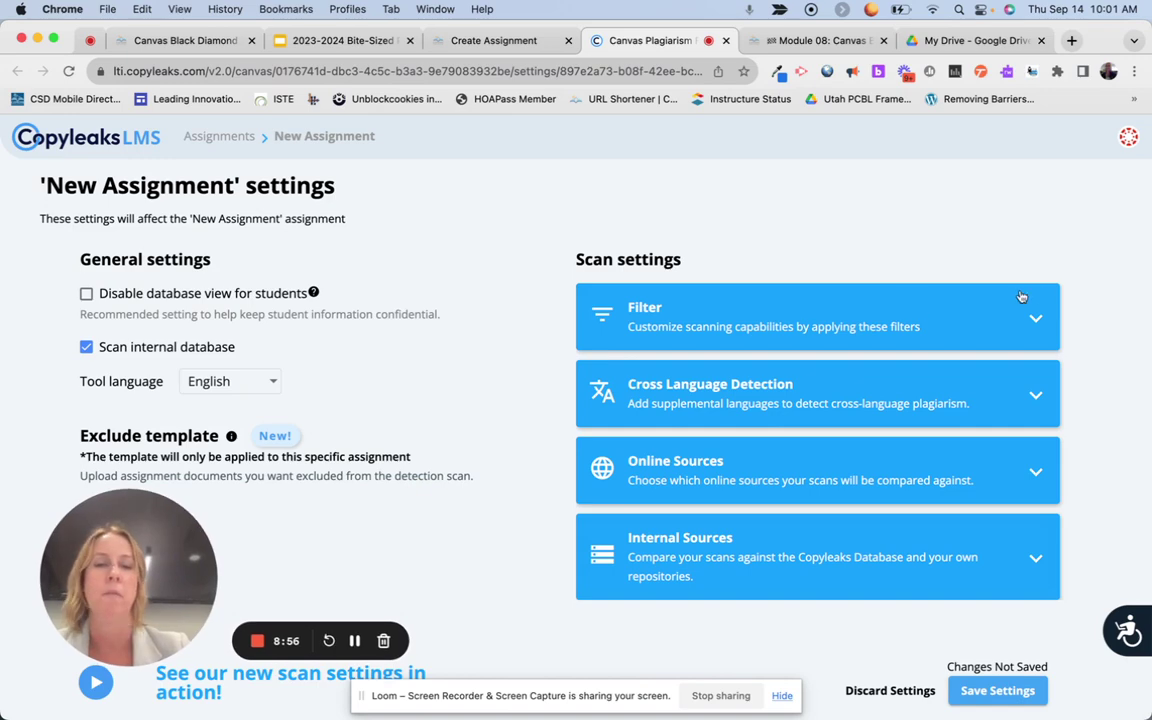
Step: Enable AI Generated Content detection and Cheat Detection in the assignment's scan filters
click(1036, 318)
click(620, 410)
scroll(575, 431, down, 5)
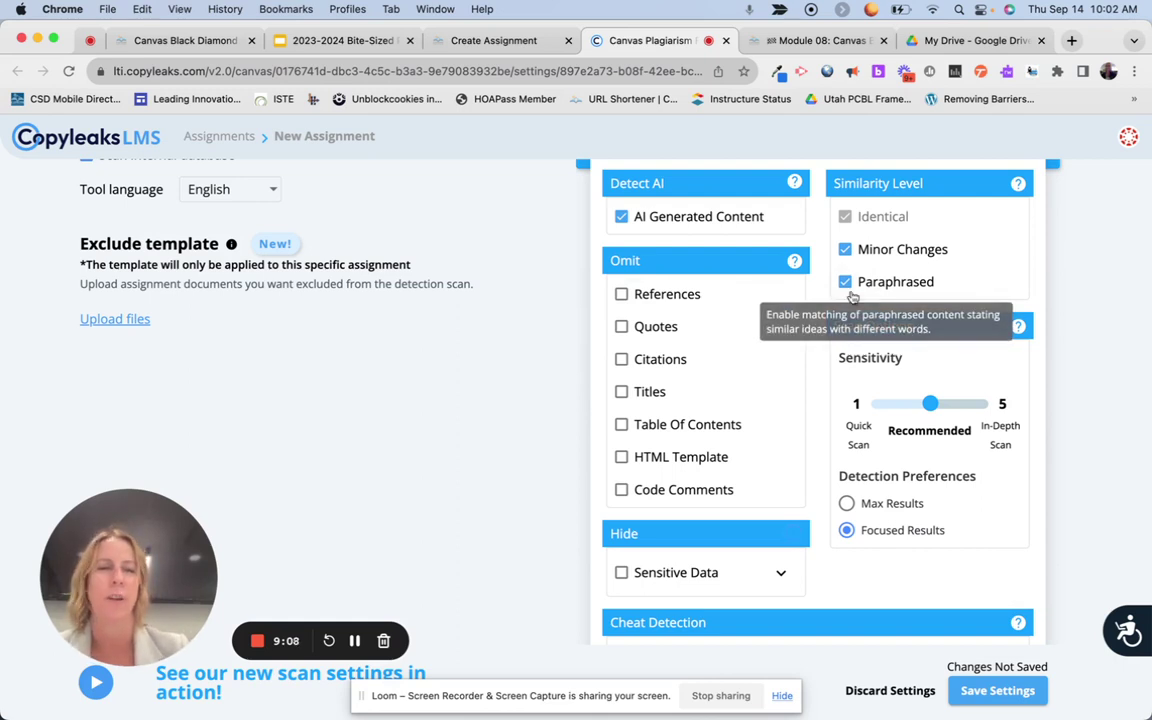
scroll(777, 416, down, 1)
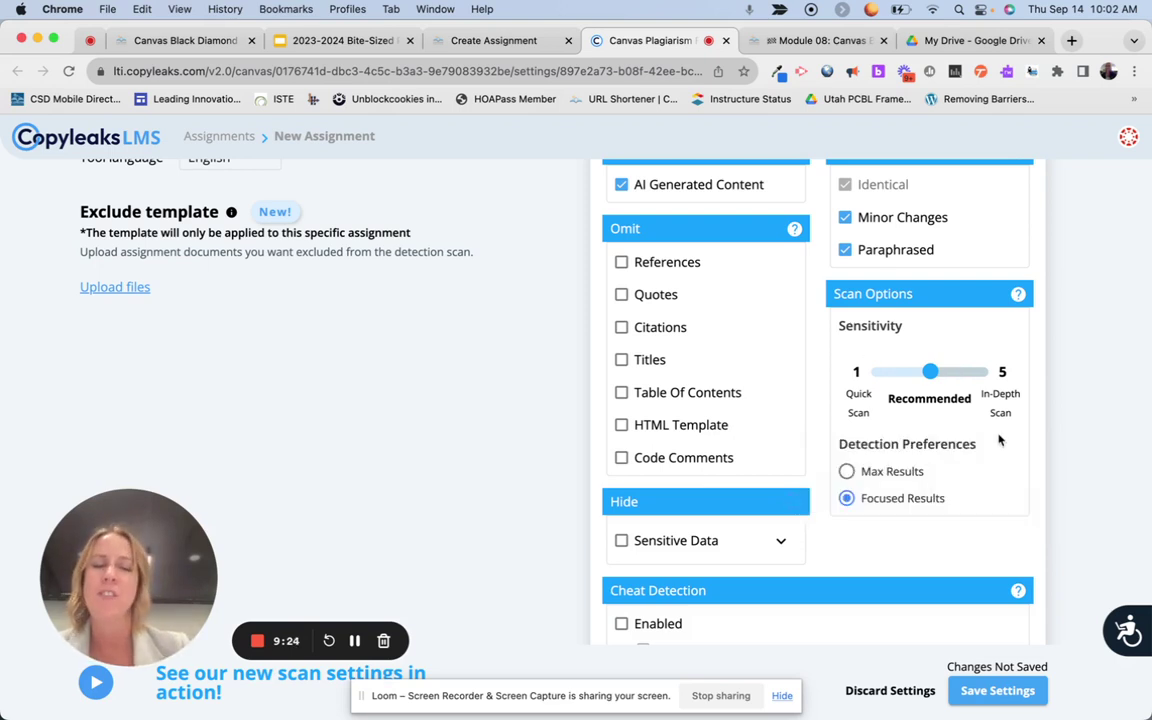
scroll(941, 458, down, 3)
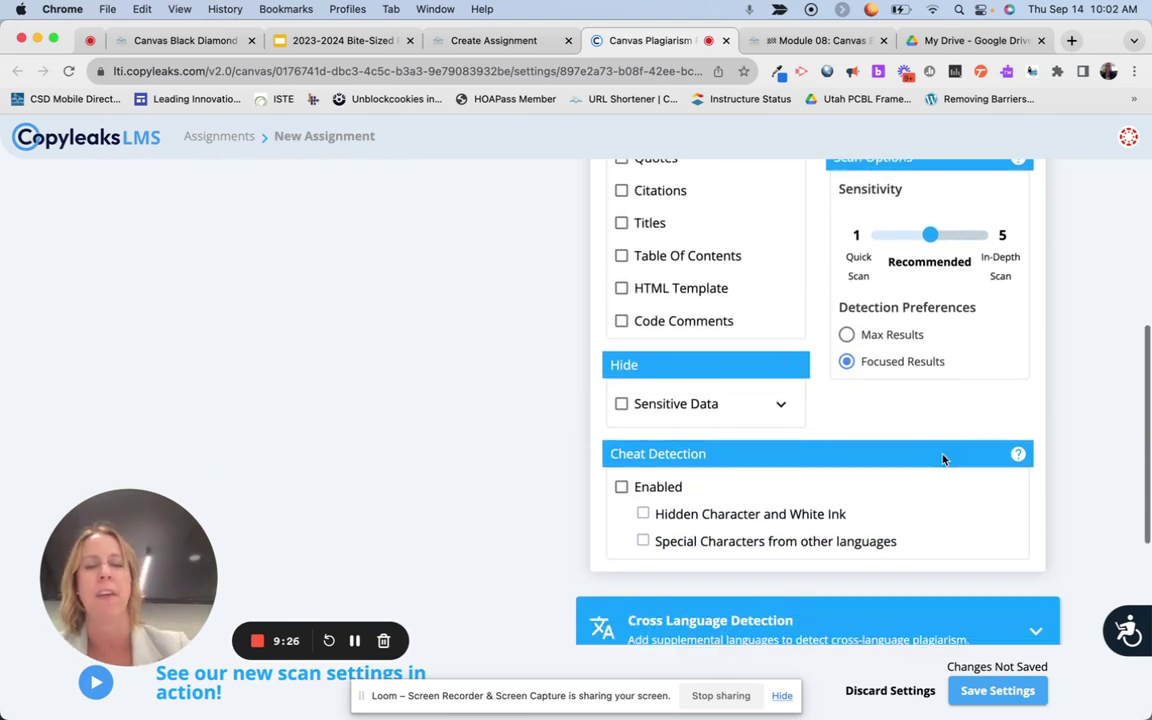
click(621, 488)
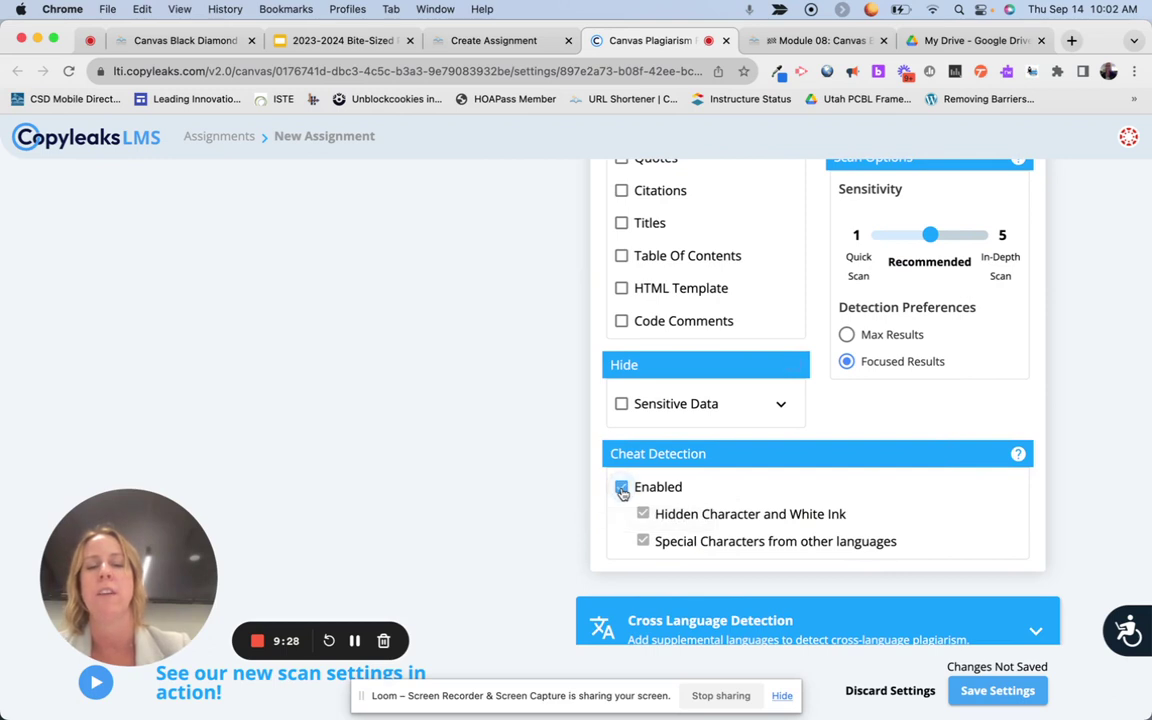
Step: Review the Cross Language Detection, Online Sources and Internal Sources scan settings without changing them
scroll(607, 458, down, 3)
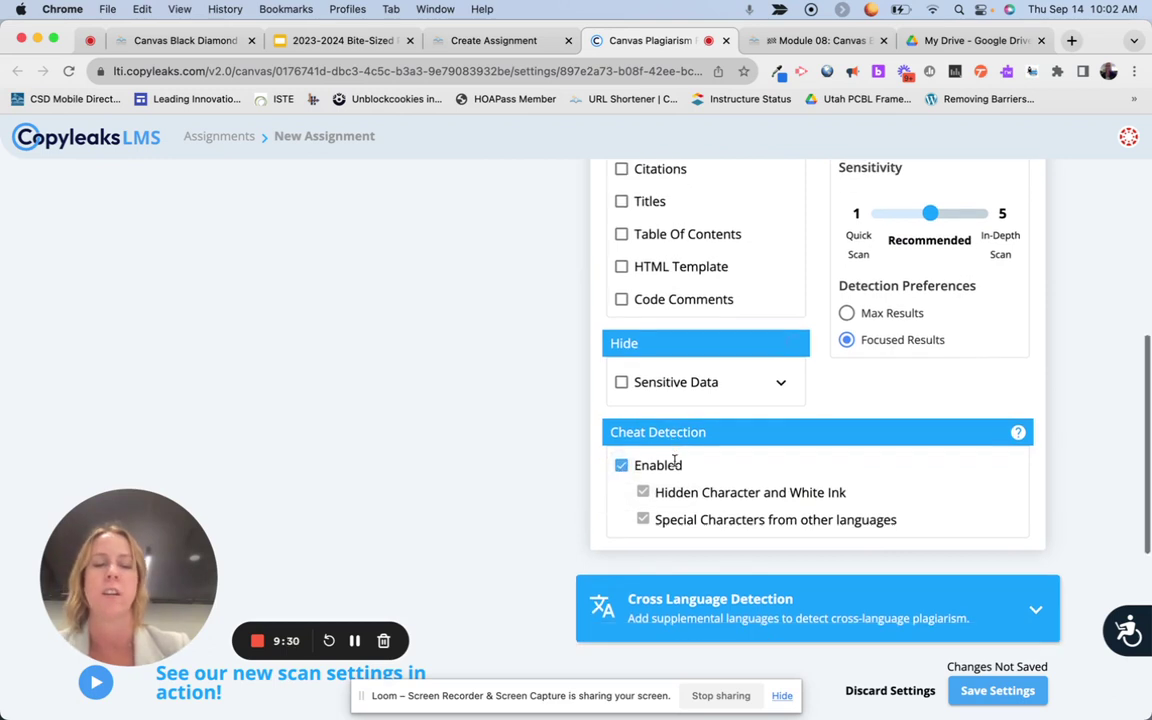
scroll(675, 440, down, 2)
click(674, 404)
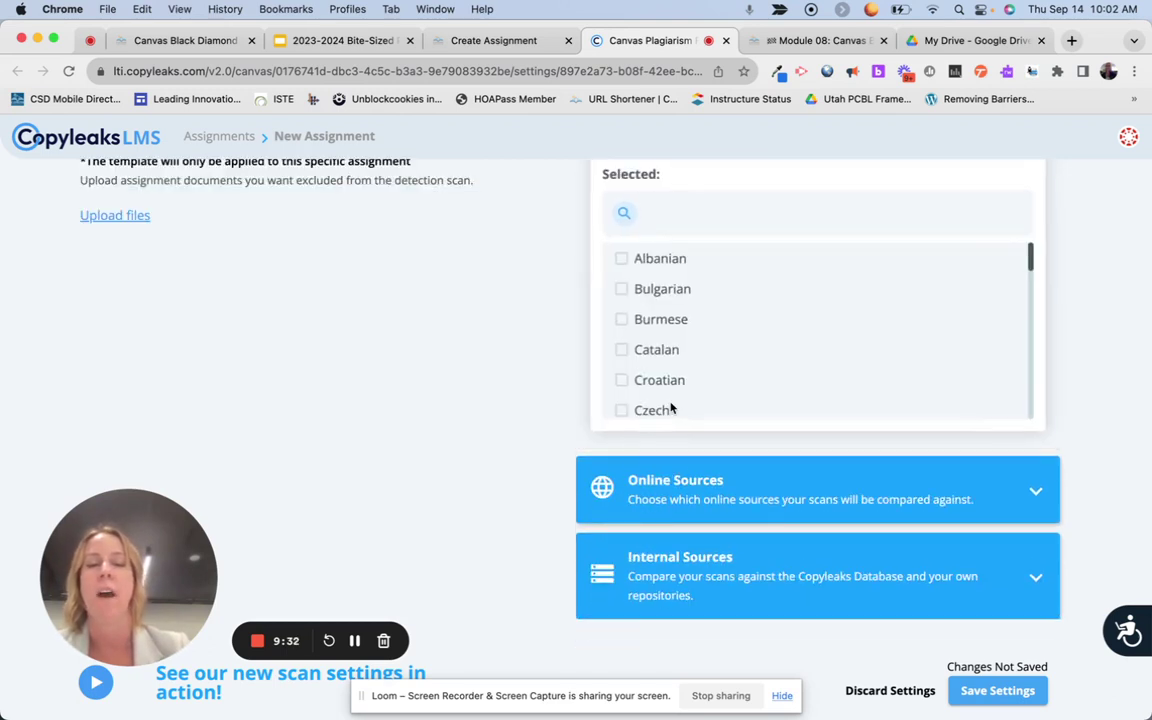
click(600, 489)
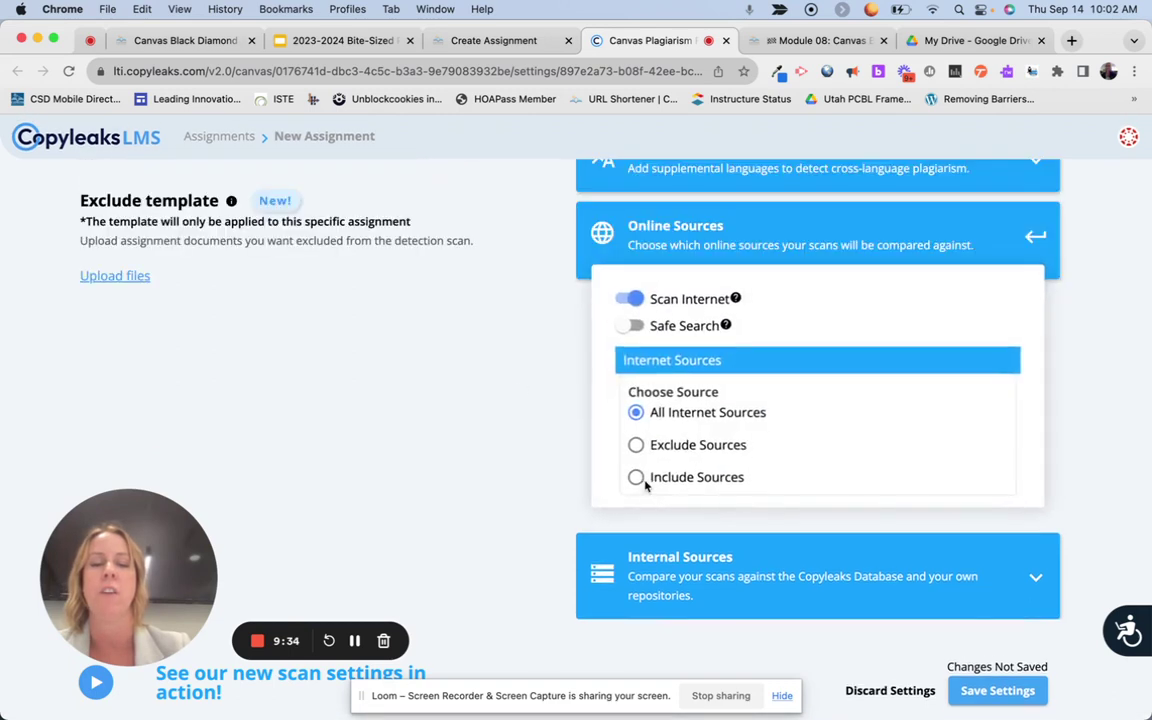
click(552, 497)
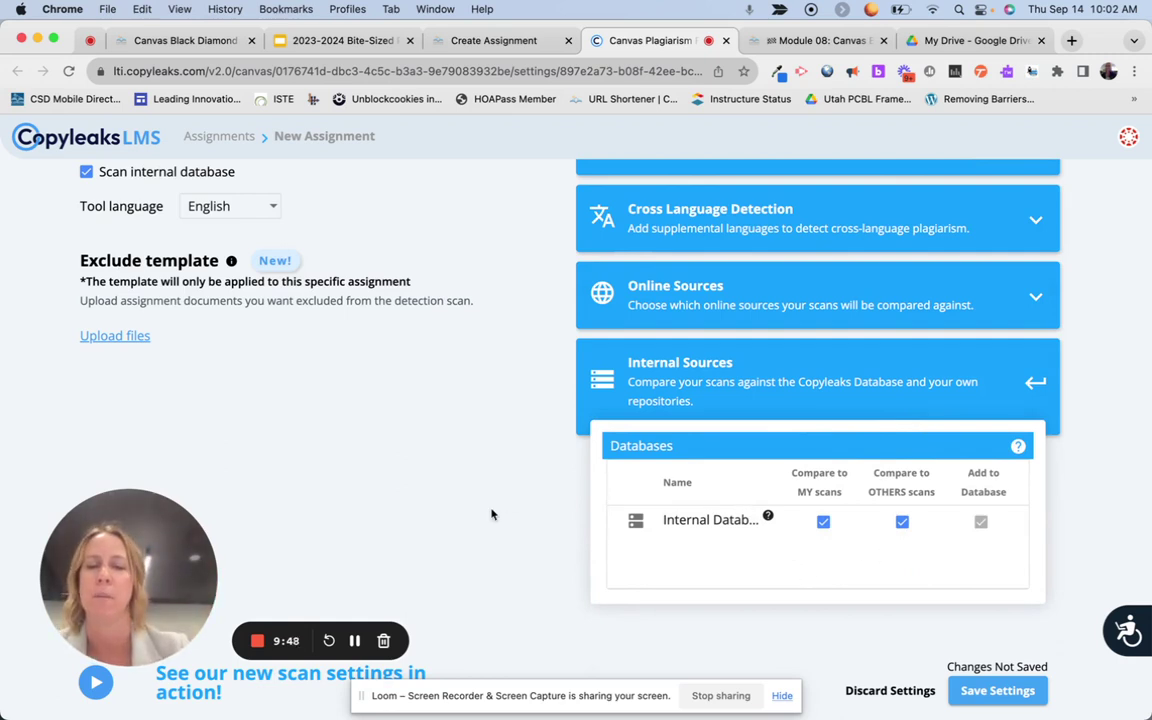
Step: Save the Copyleaks scan settings for the assignment
scroll(504, 428, up, 4)
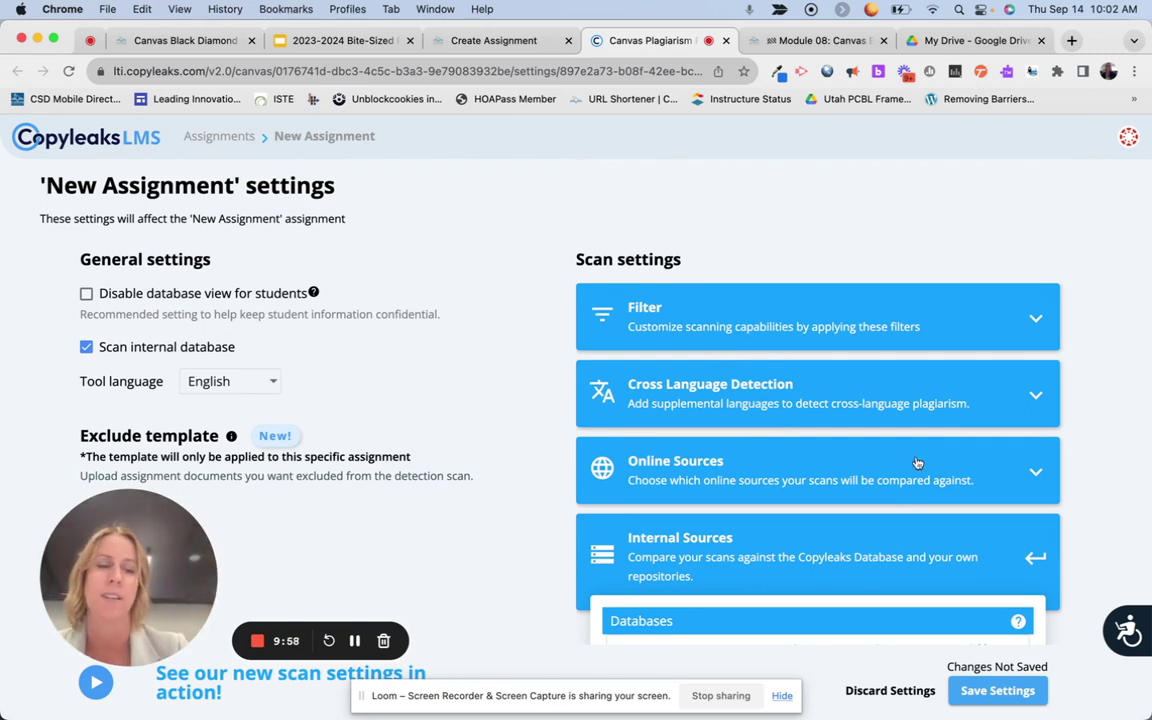
scroll(805, 350, down, 2)
click(985, 692)
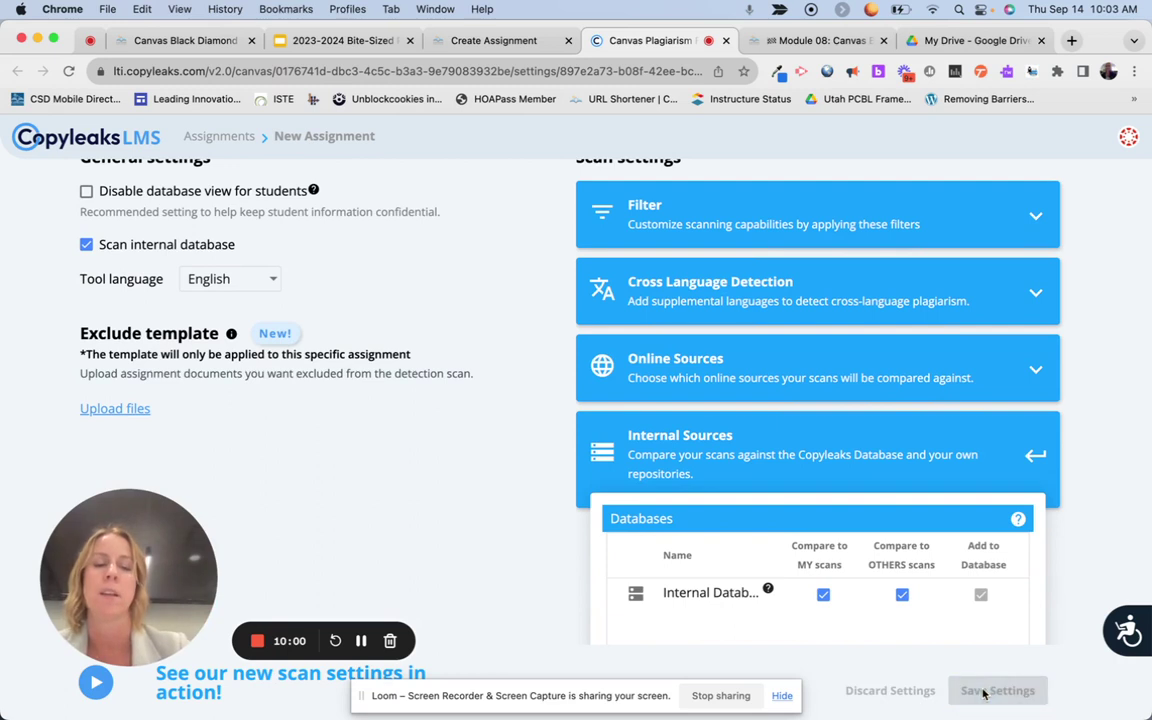
Step: Close the scan settings page and look over the remaining options of the Canvas assignment form
click(726, 41)
scroll(488, 419, down, 3)
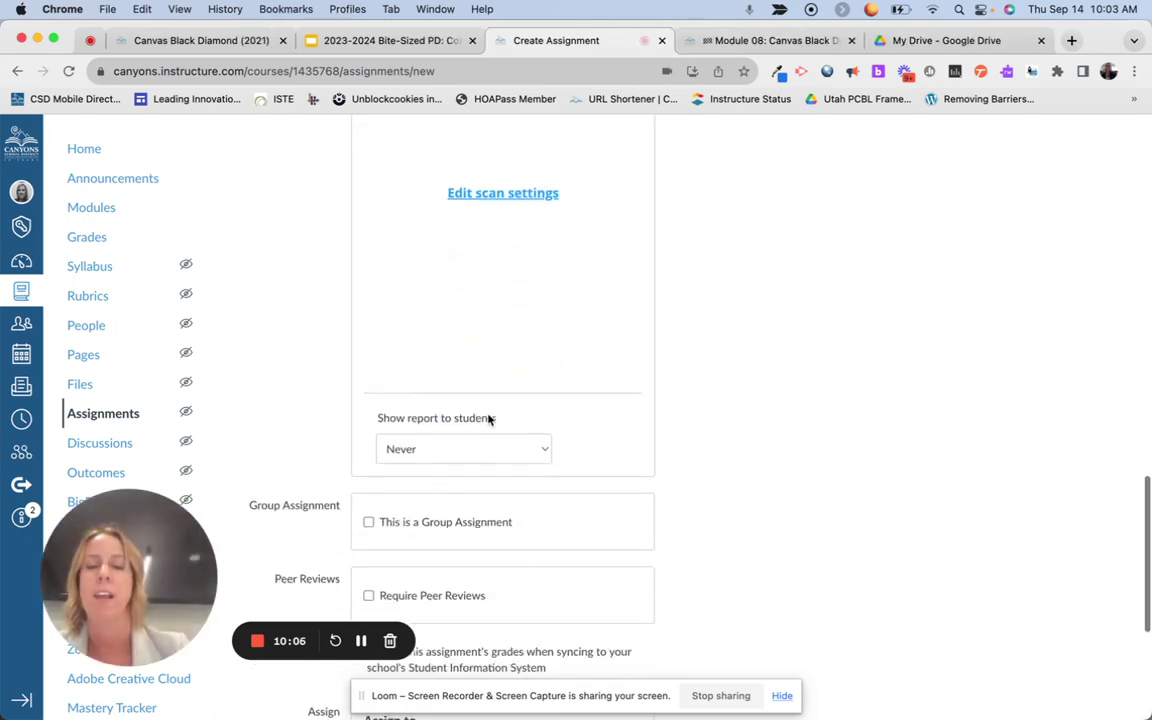
scroll(488, 419, down, 6)
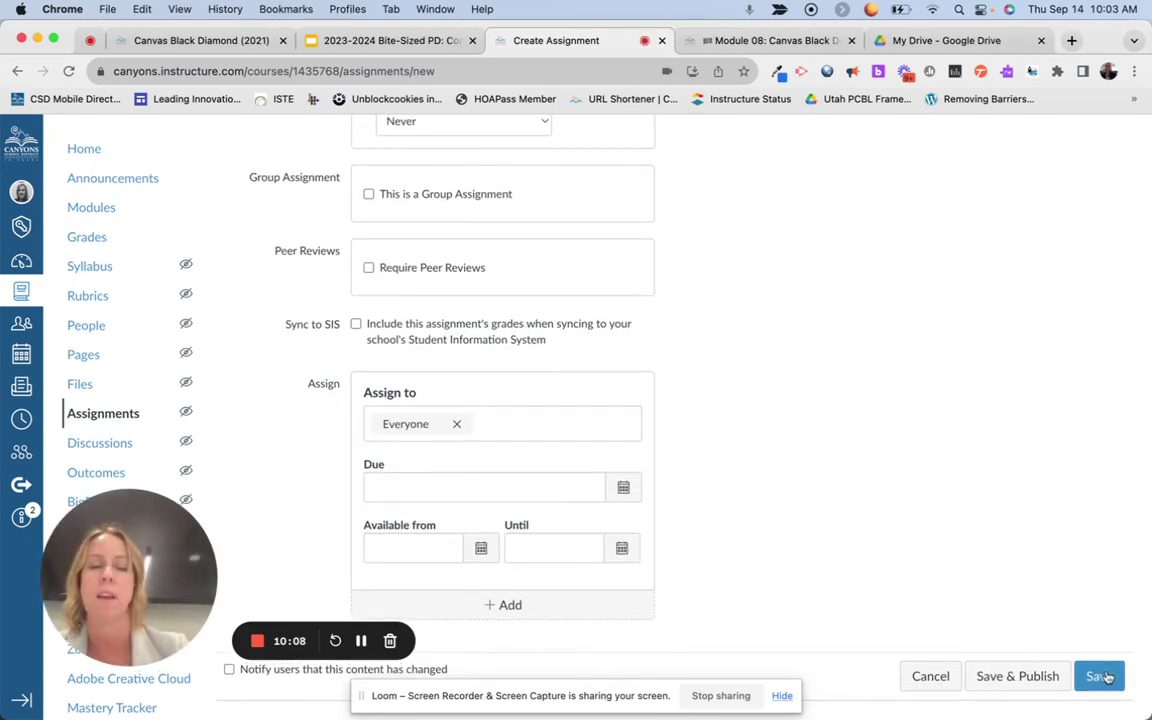
Step: Switch to the Copyleaks deck in Google Slides and present it from Scan Settings Highlights through The Similarity Report
click(383, 41)
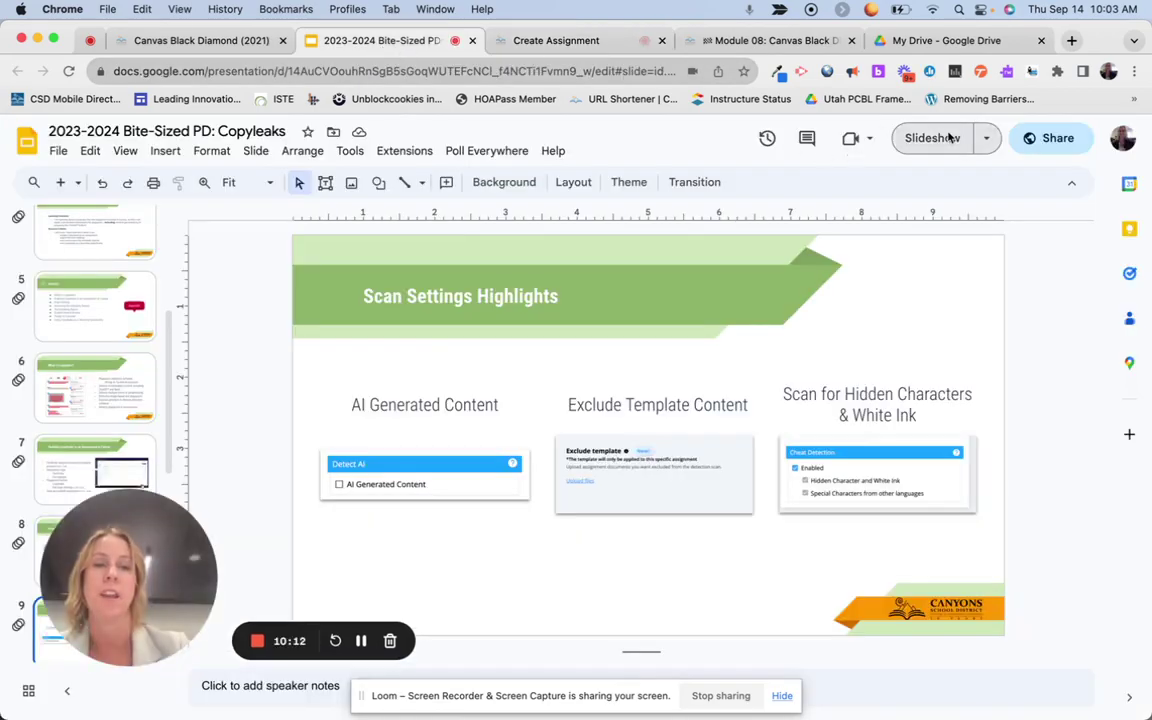
click(932, 138)
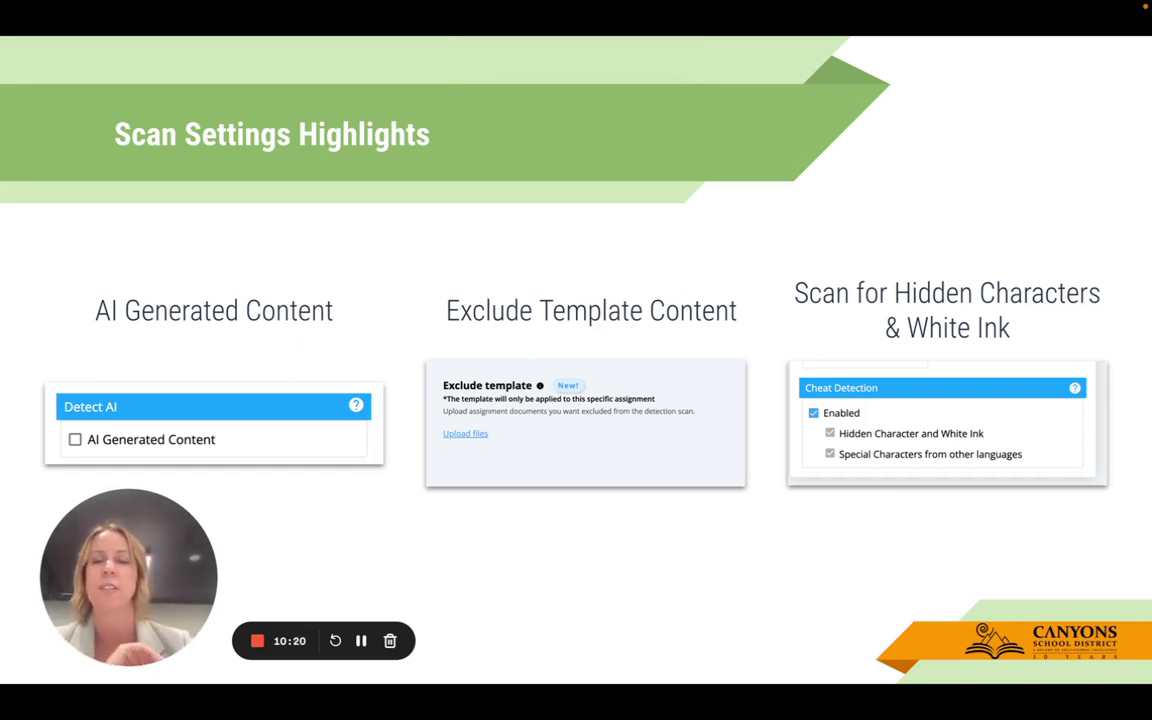
key(Right)
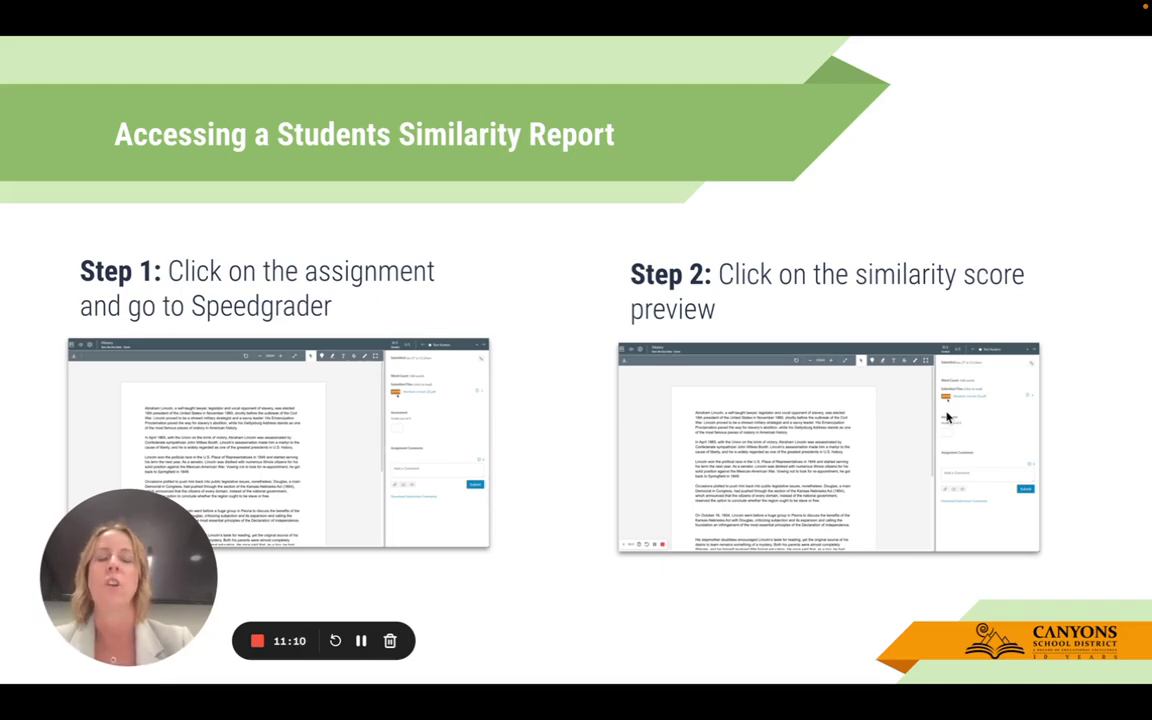
click(948, 417)
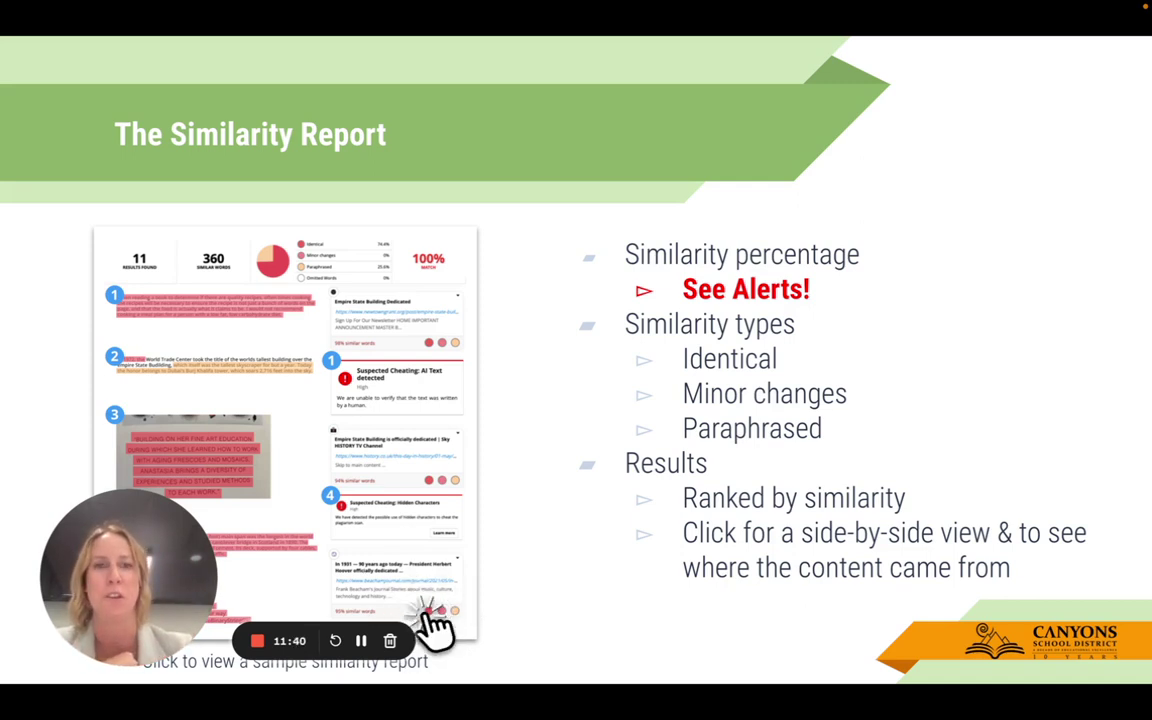
key(Right)
key(Left)
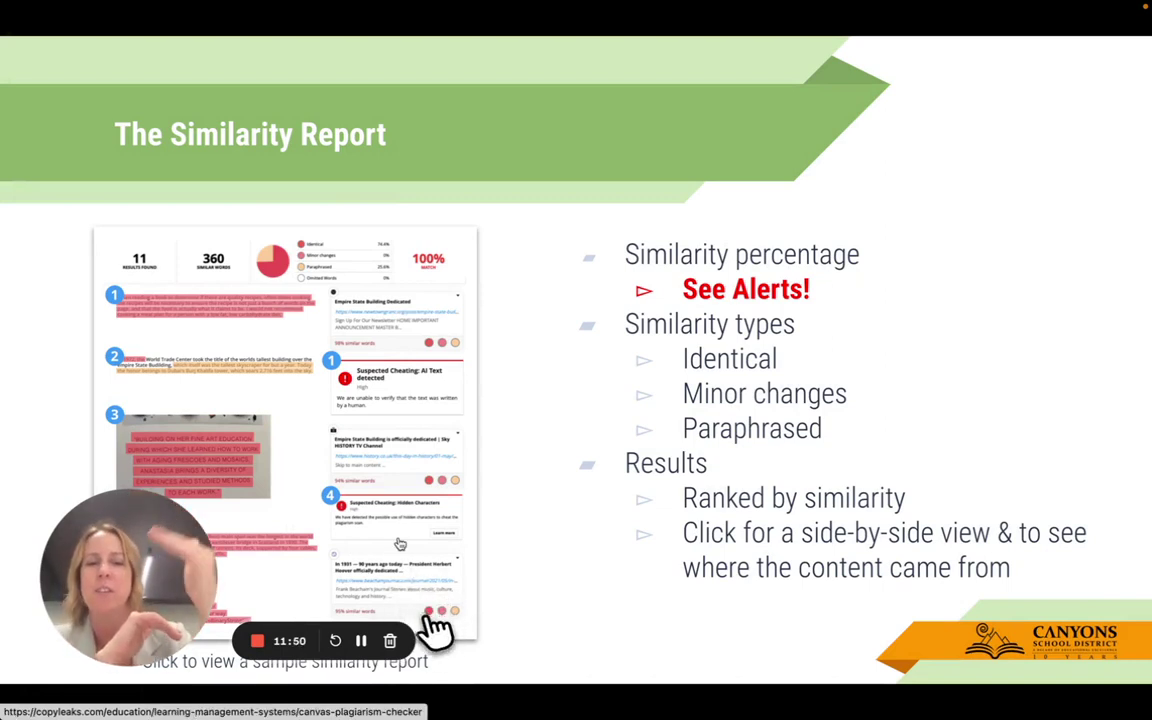
Step: Open the Copyleaks Canvas plagiarism checker page linked on the slide and view its sample interactive report
click(428, 610)
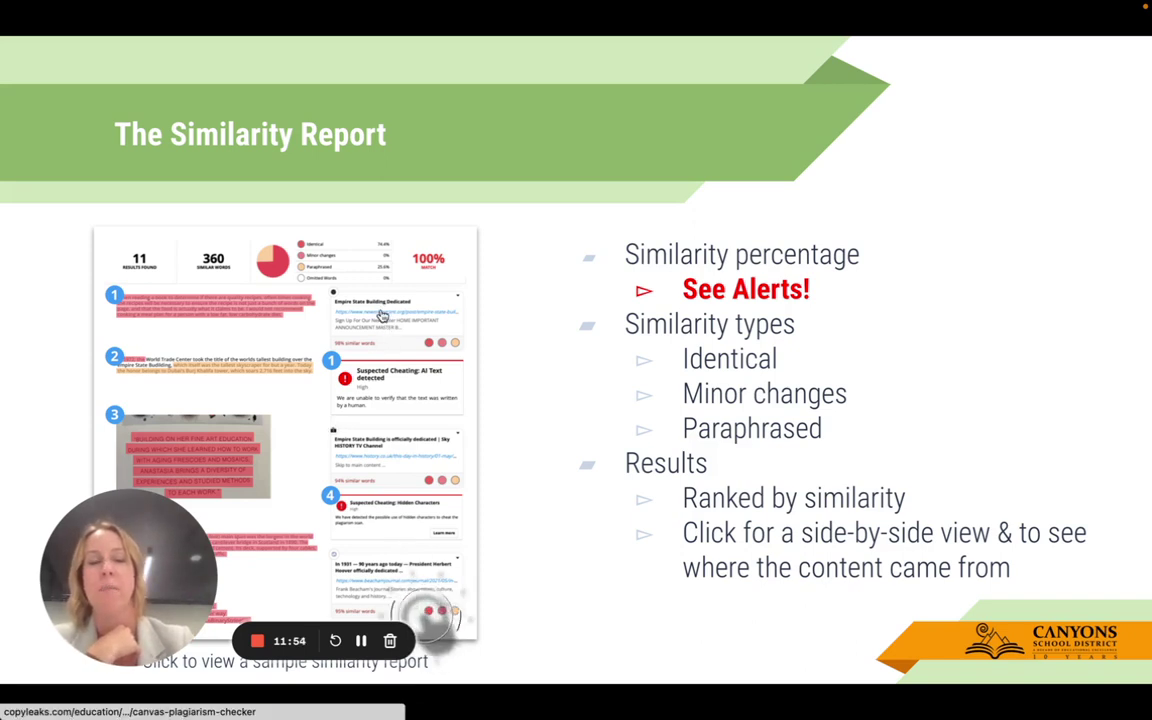
click(432, 622)
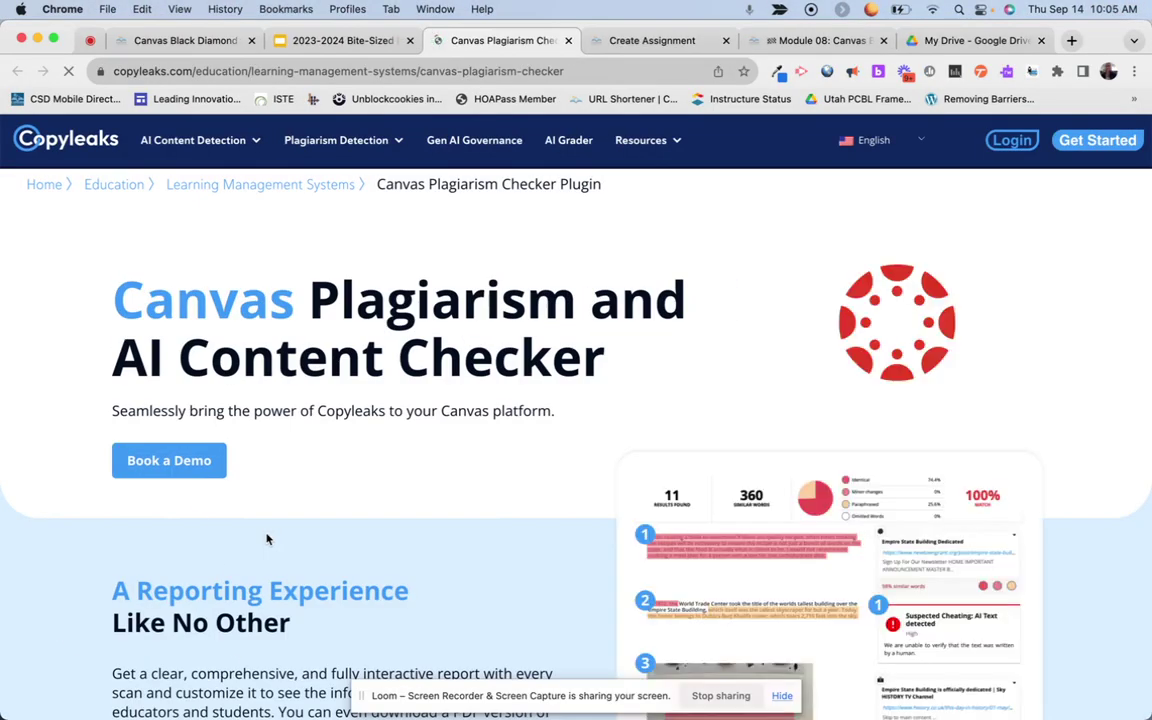
scroll(609, 571, down, 5)
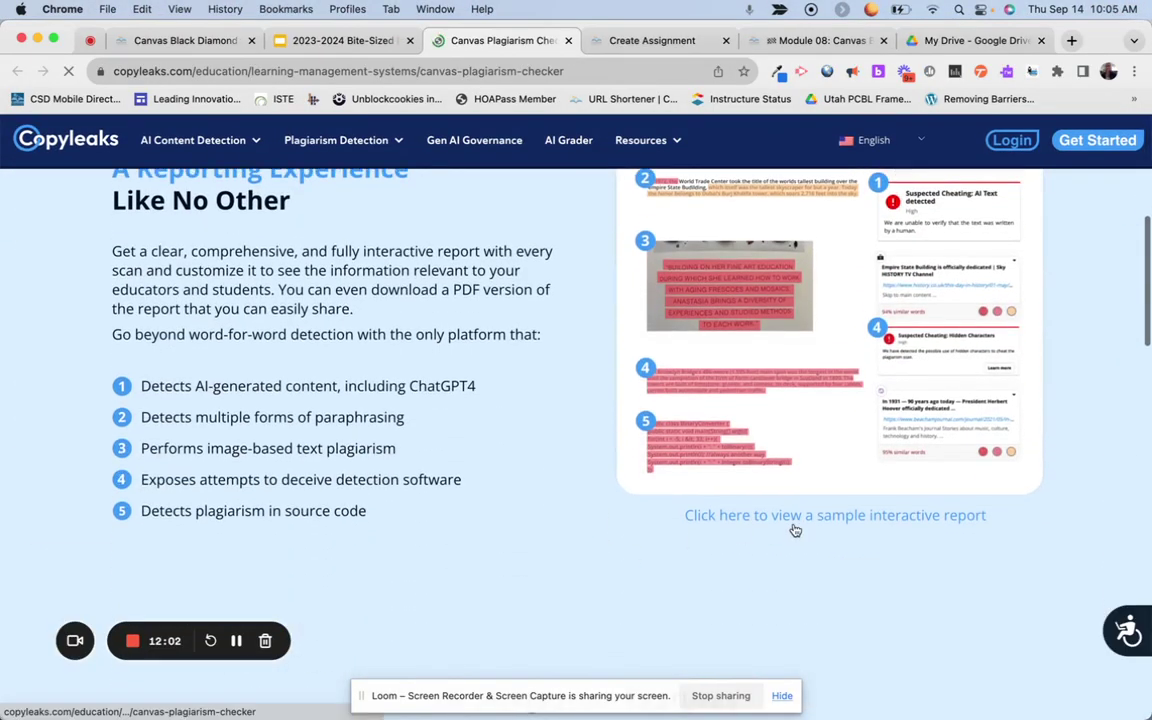
click(792, 526)
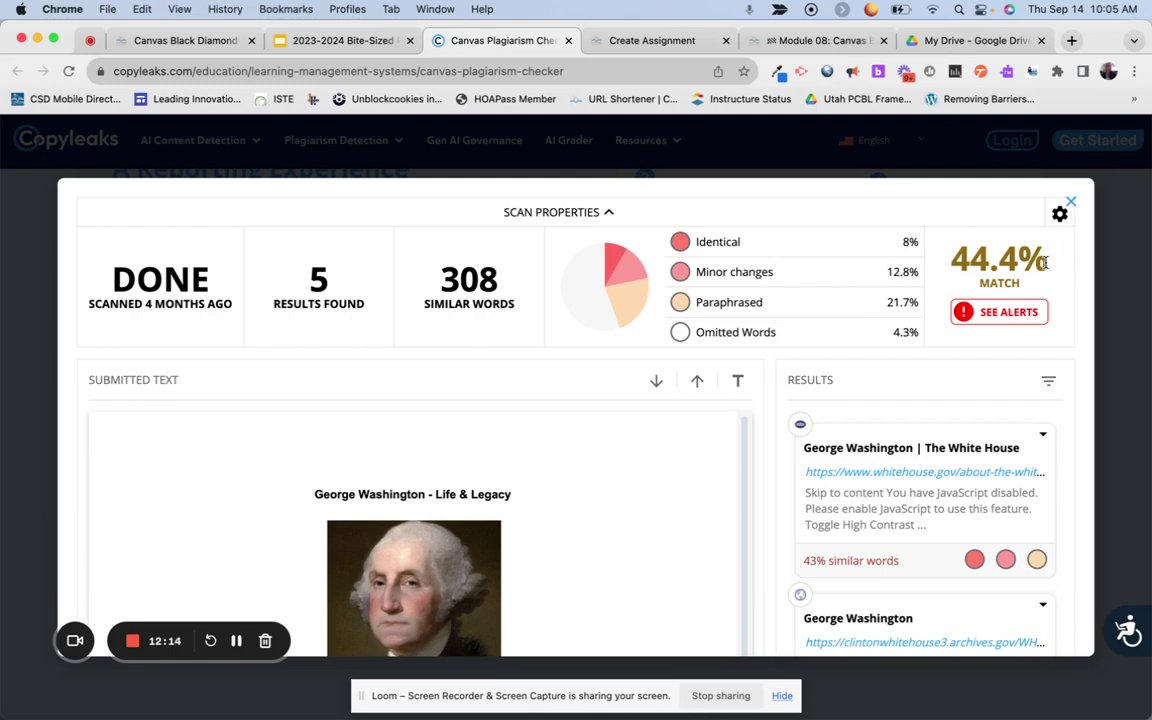
Step: Show the sample report's alerts and look through the submitted George Washington text
click(1010, 314)
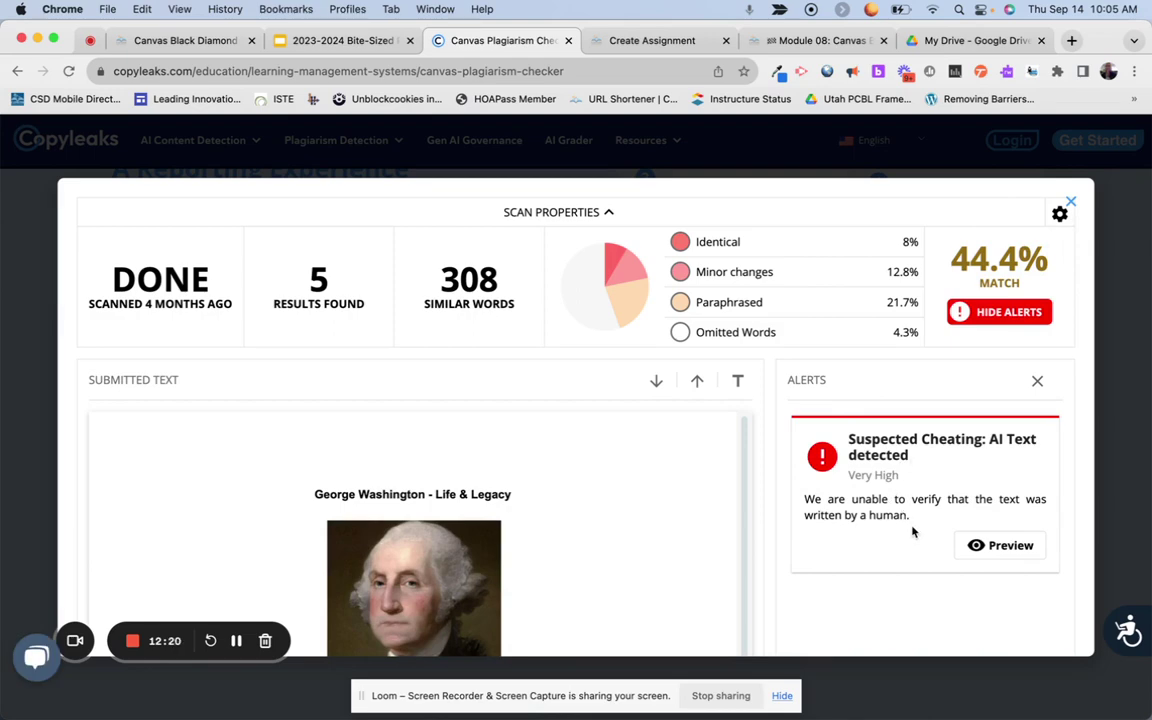
scroll(571, 540, down, 10)
scroll(571, 540, down, 15)
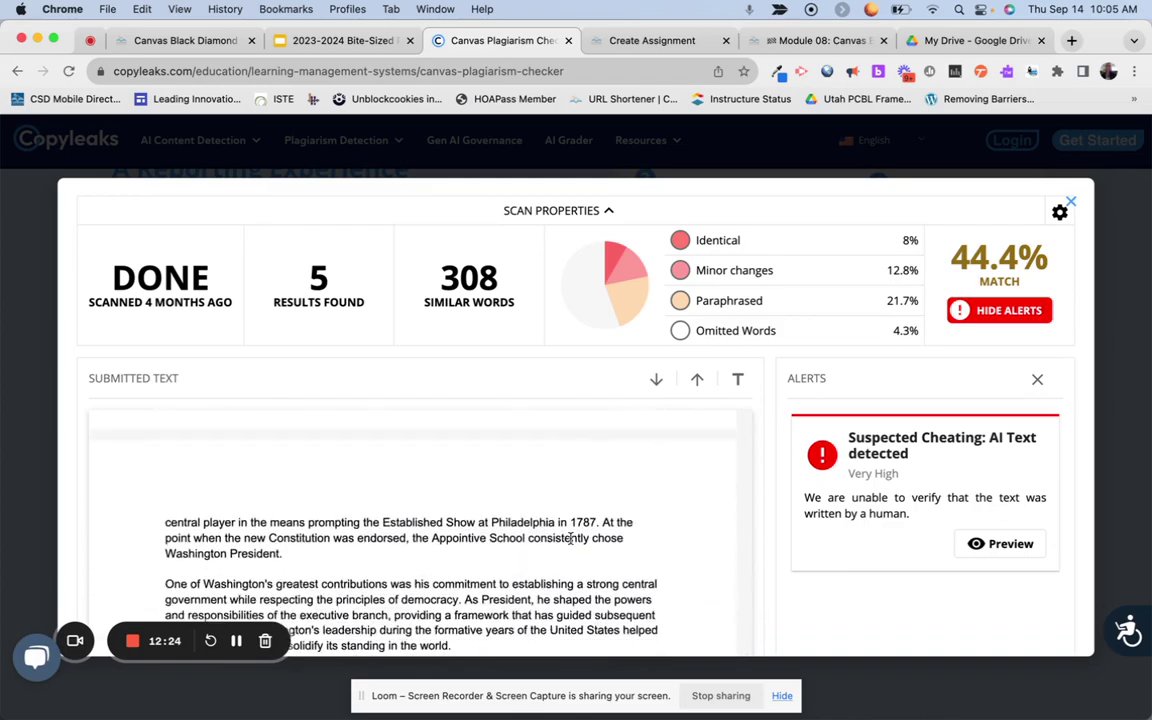
scroll(571, 540, down, 5)
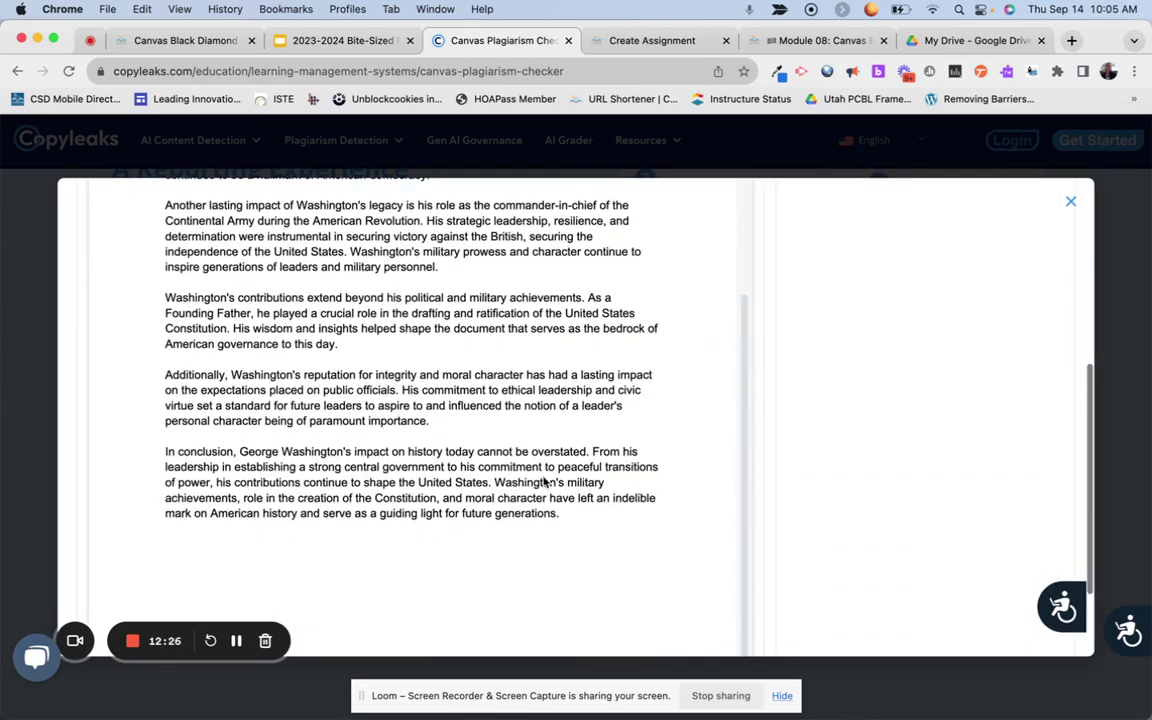
scroll(543, 481, up, 10)
scroll(543, 481, up, 3)
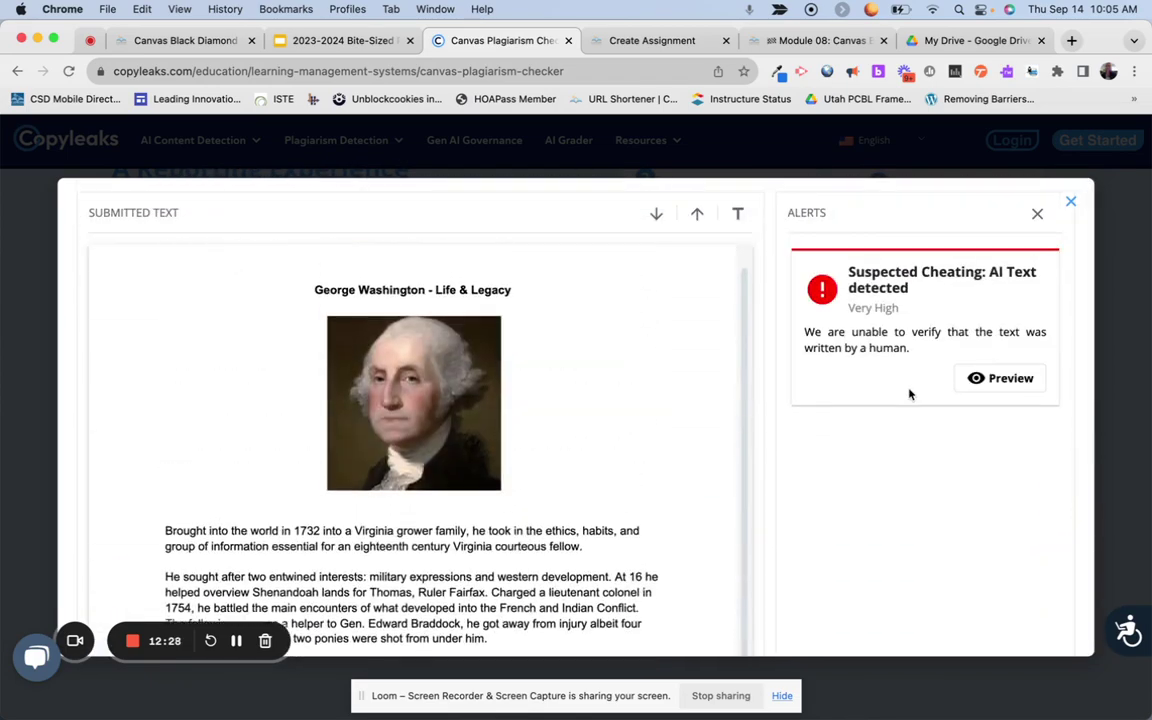
Step: Preview the AI text alert in the sample report and examine the passages it marks in the submitted text
click(1000, 378)
scroll(503, 569, down, 10)
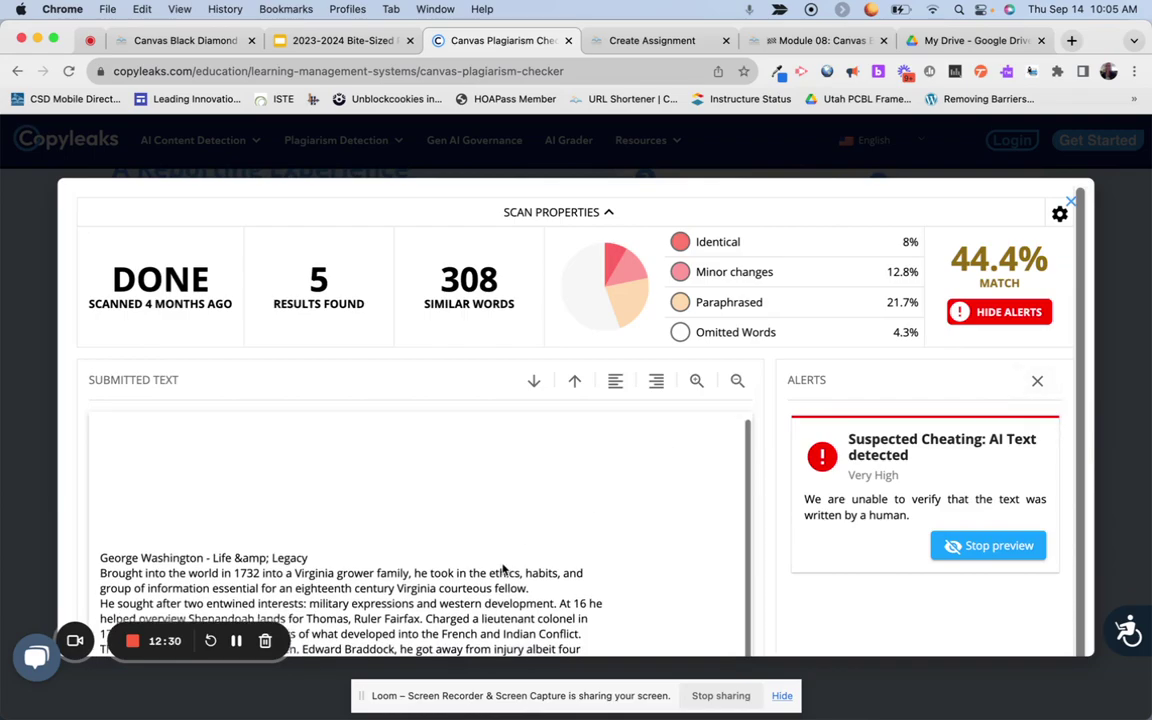
scroll(503, 566, down, 5)
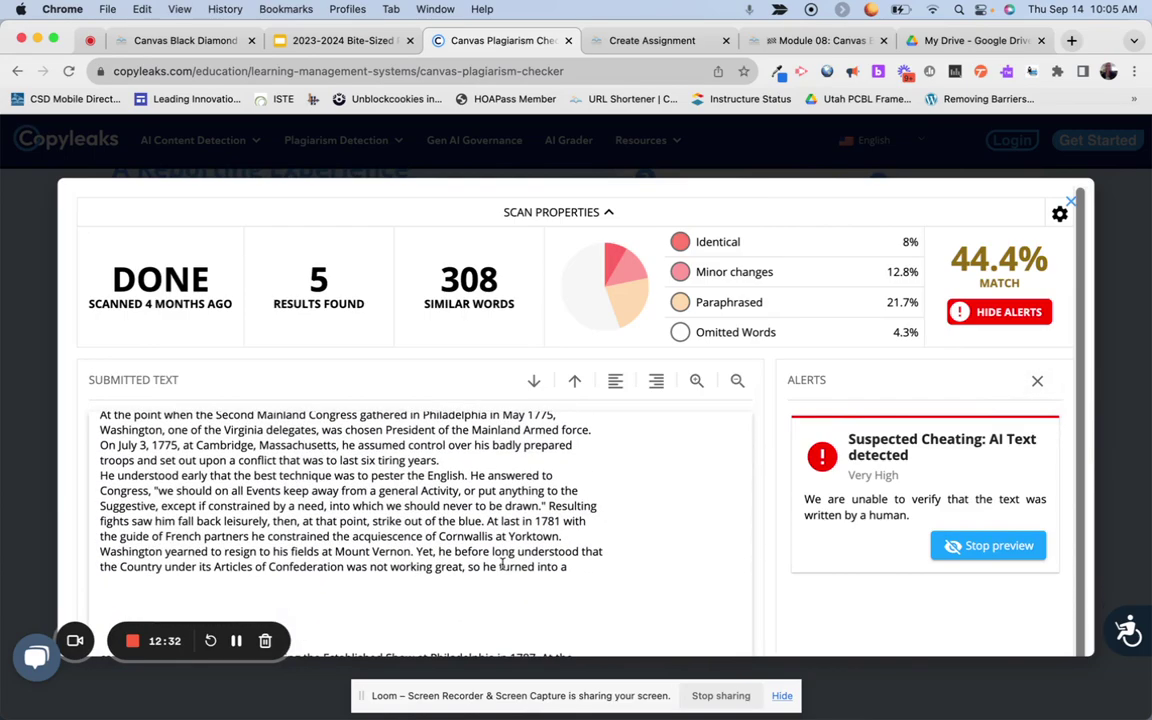
scroll(470, 555, down, 6)
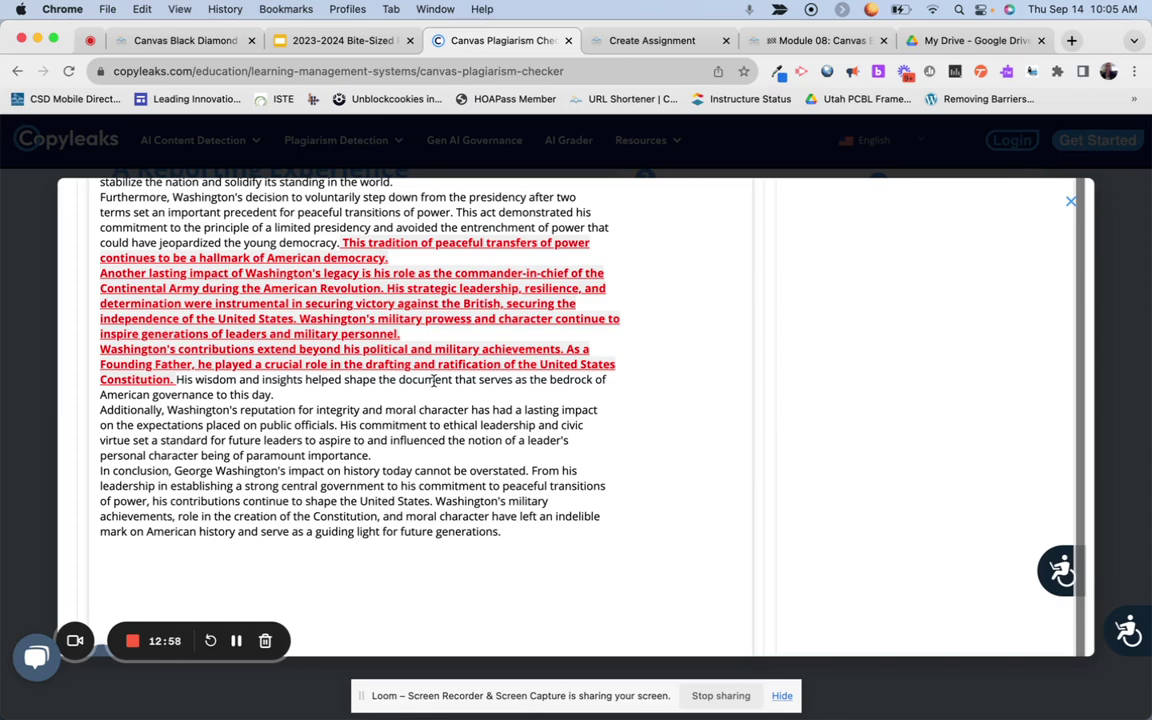
scroll(447, 343, up, 4)
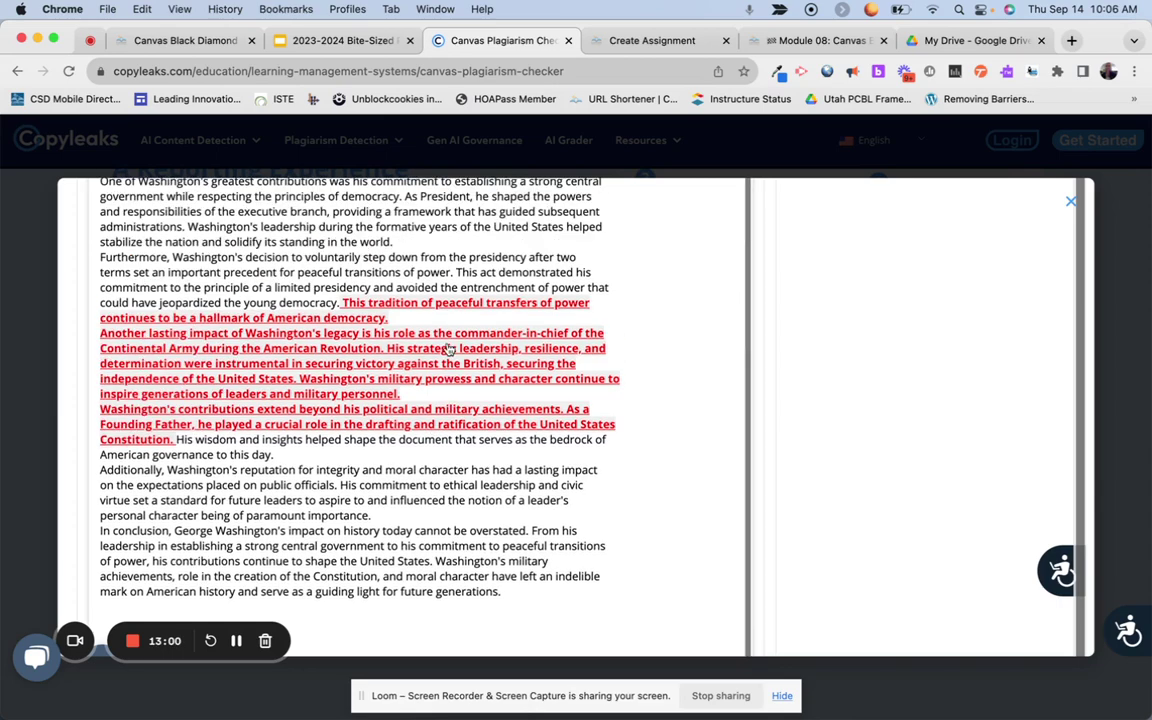
scroll(447, 343, up, 8)
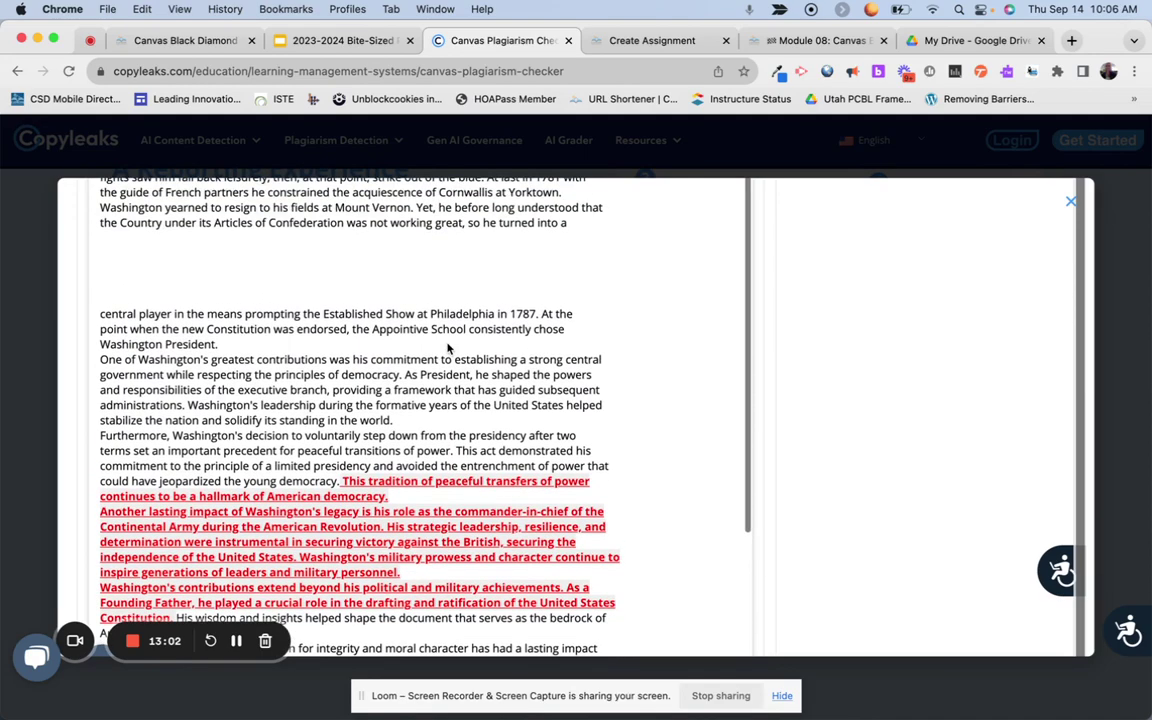
Step: Stop the AI text preview, hide the report's alerts, and view the similarity highlights in the submitted text
scroll(447, 343, up, 9)
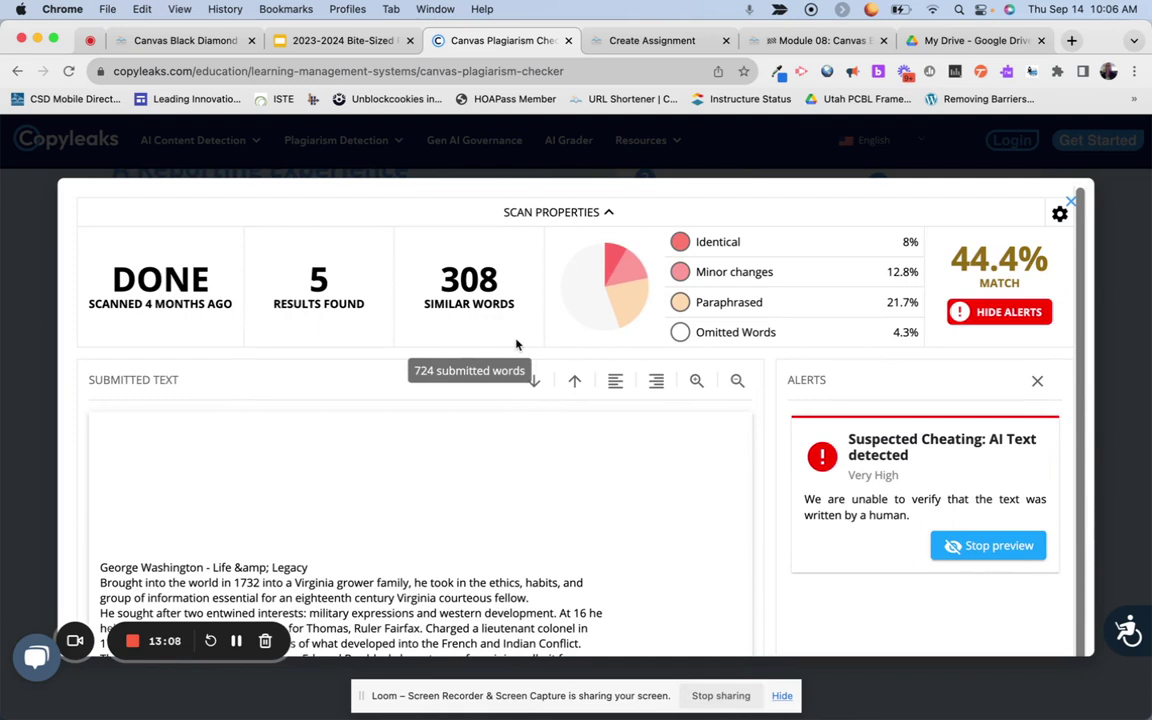
click(980, 545)
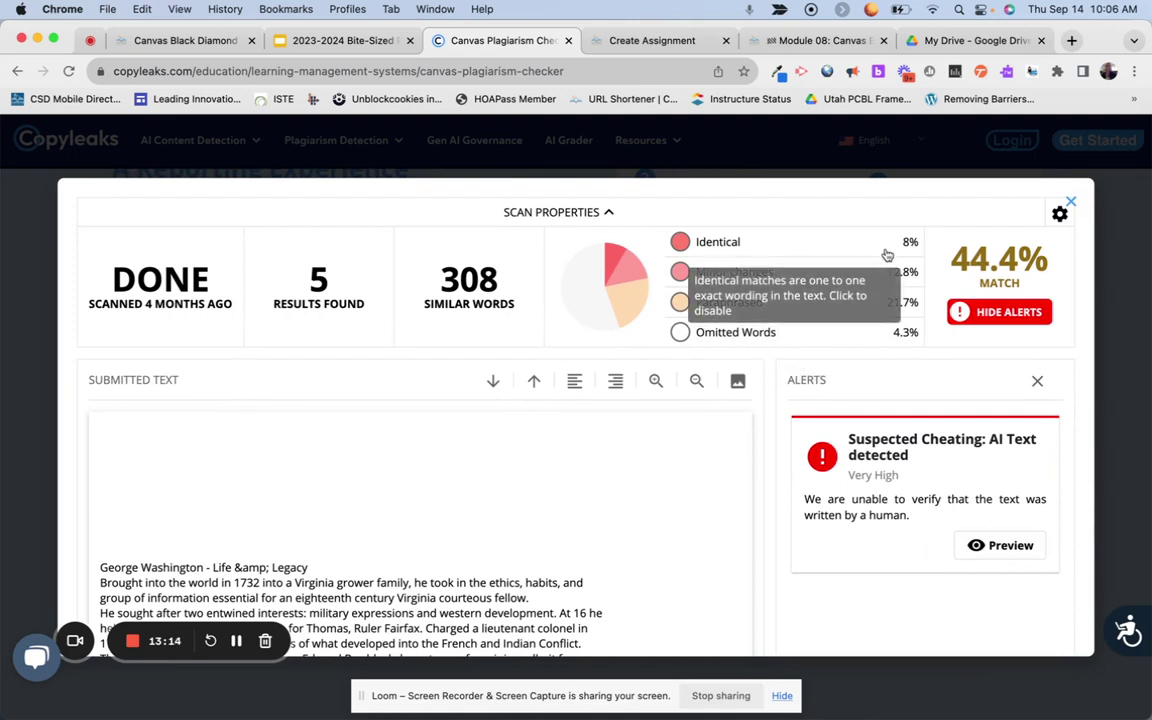
click(1005, 316)
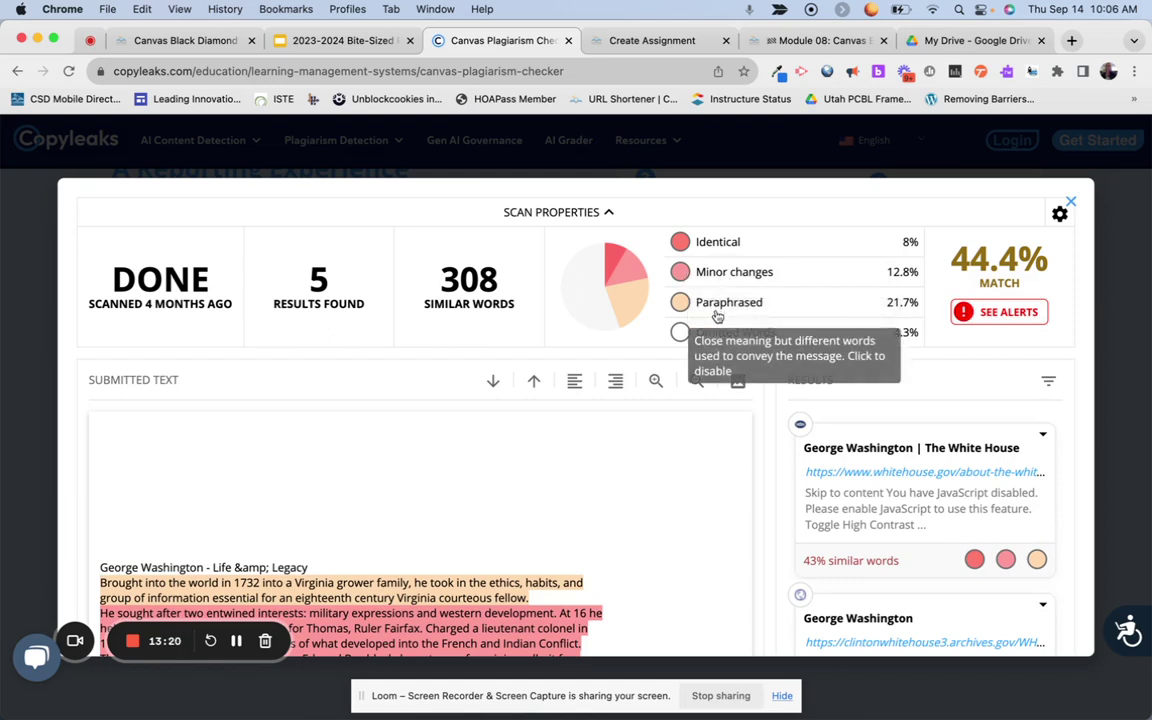
scroll(548, 438, down, 1)
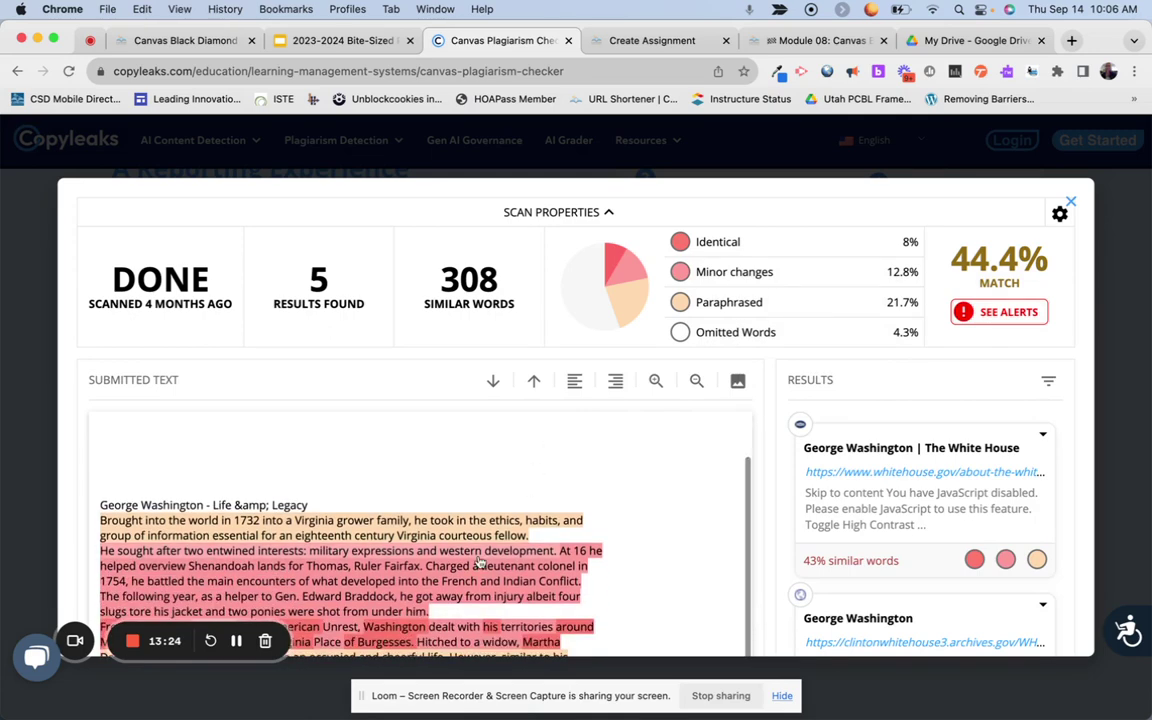
scroll(548, 440, down, 1)
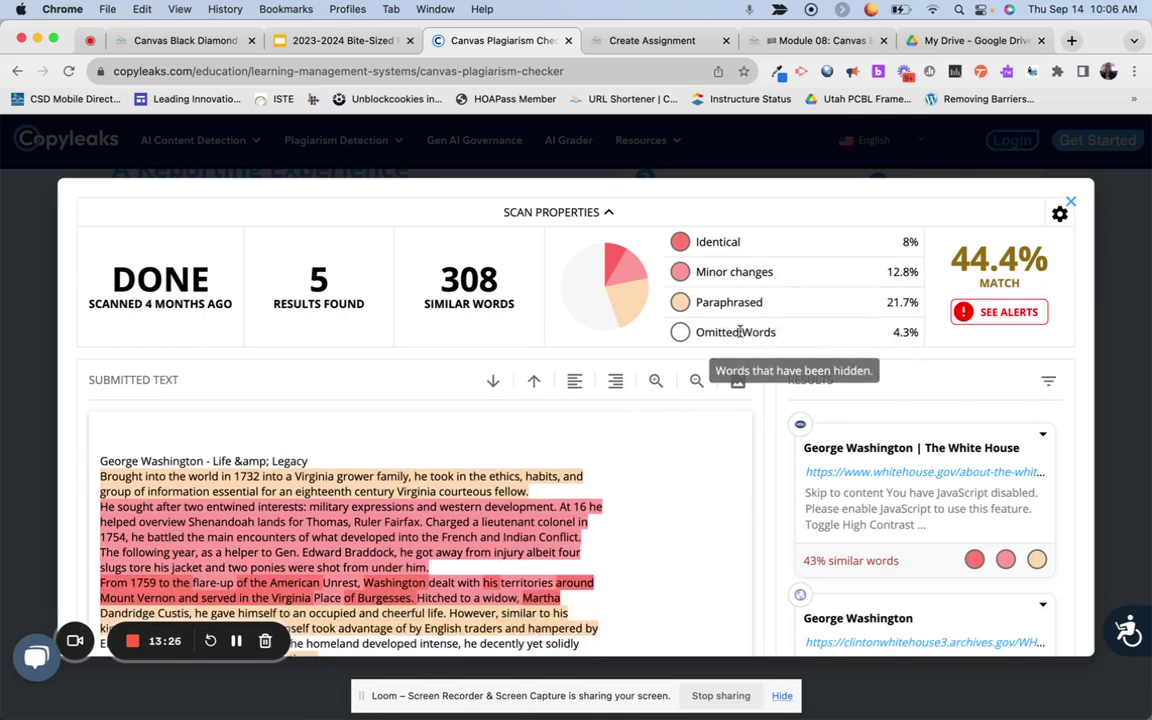
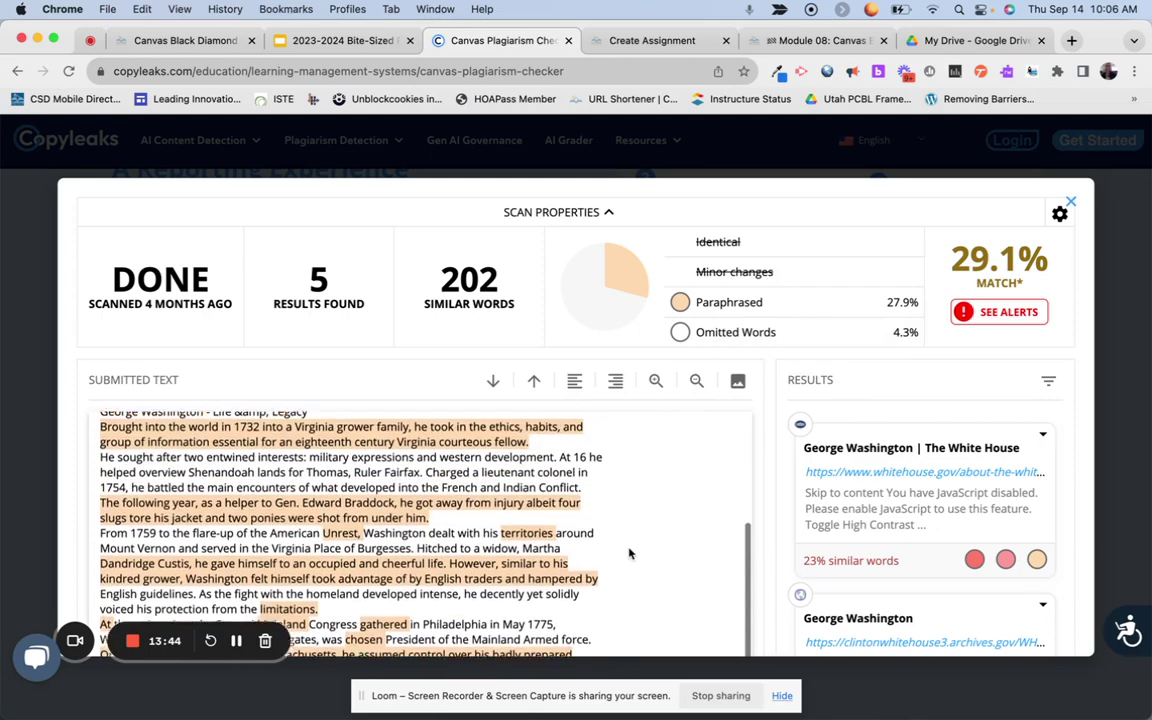
Step: Open the George Washington | The White House result beside the submitted text and look through the source text for matching passages
click(912, 480)
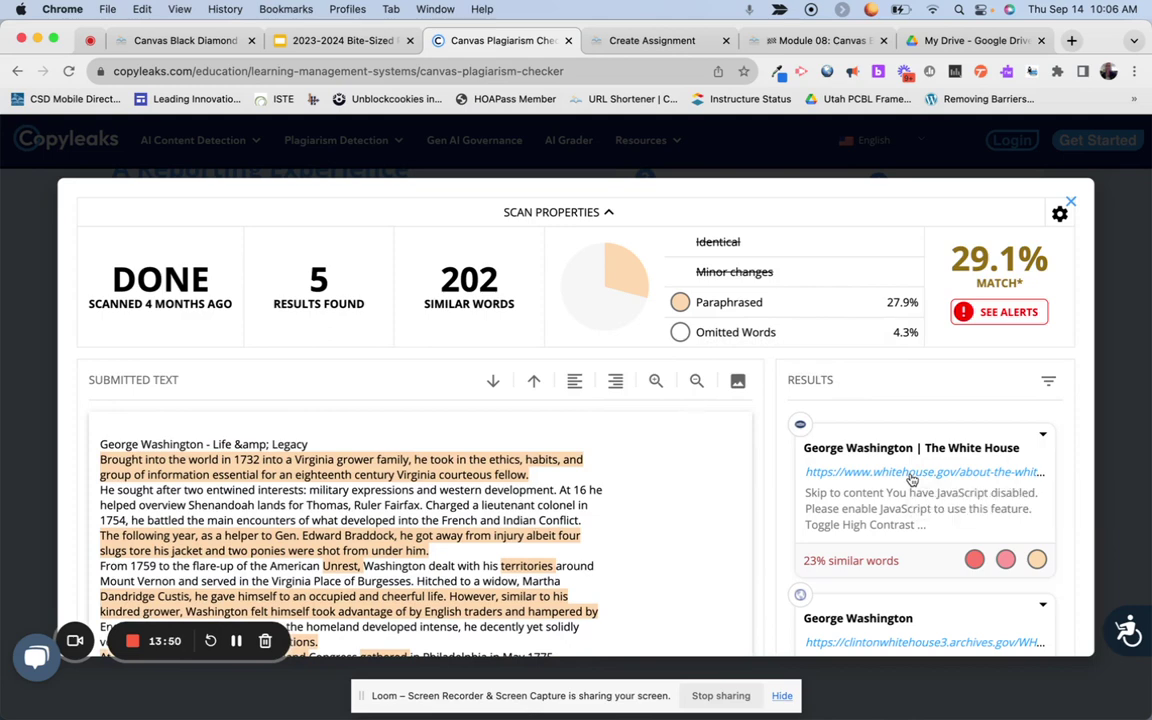
scroll(896, 509, down, 10)
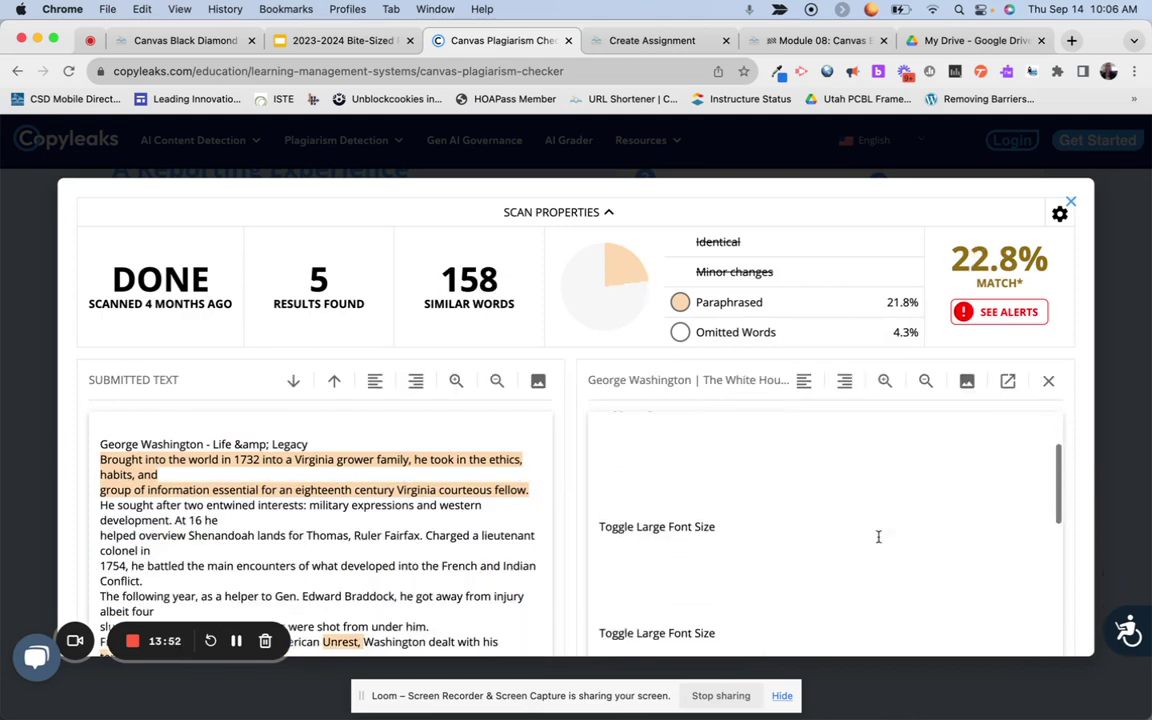
scroll(879, 542, down, 10)
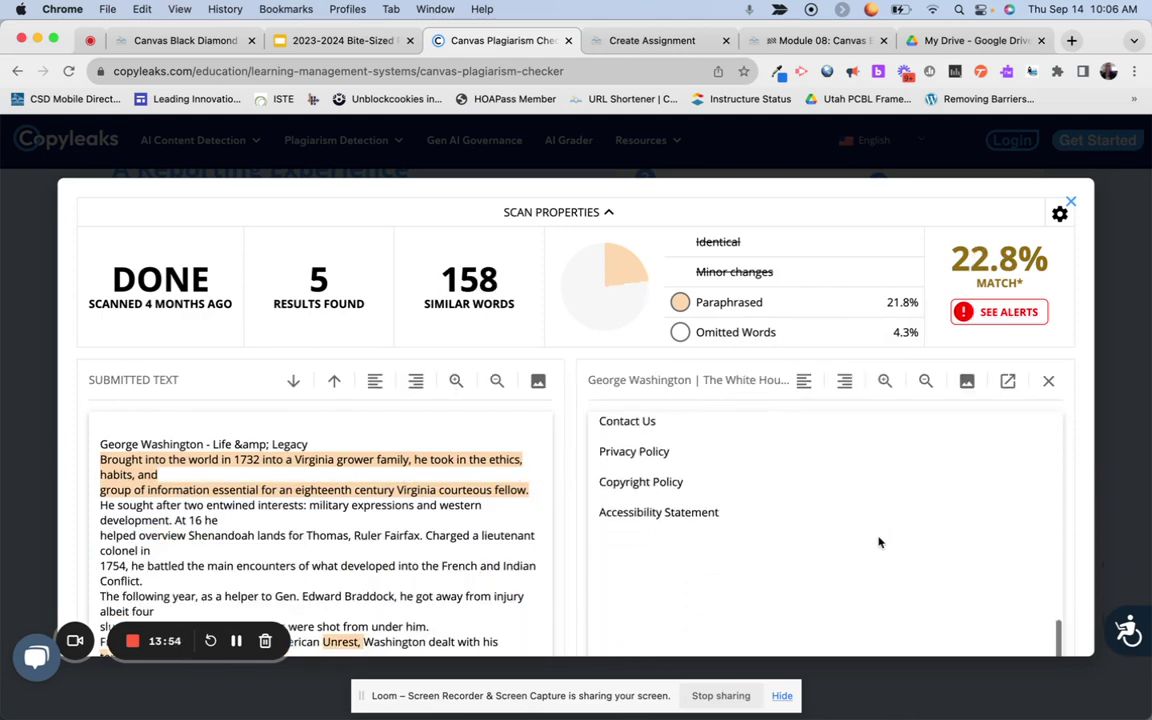
scroll(879, 542, down, 10)
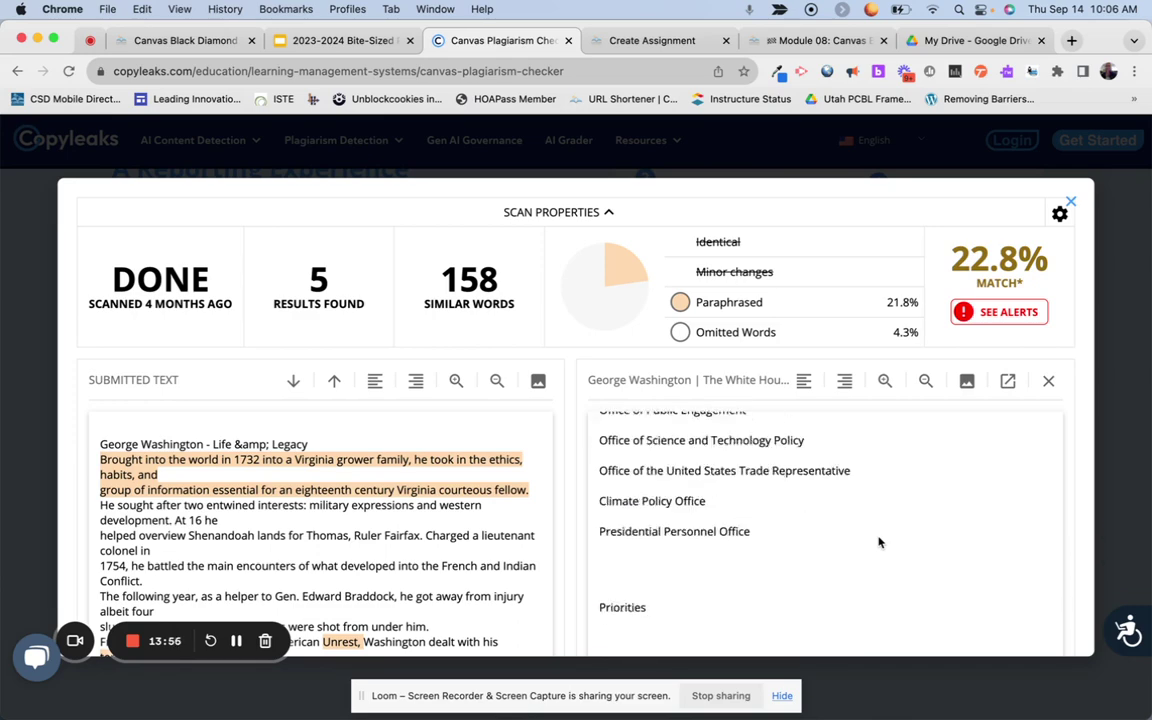
scroll(879, 542, up, 5)
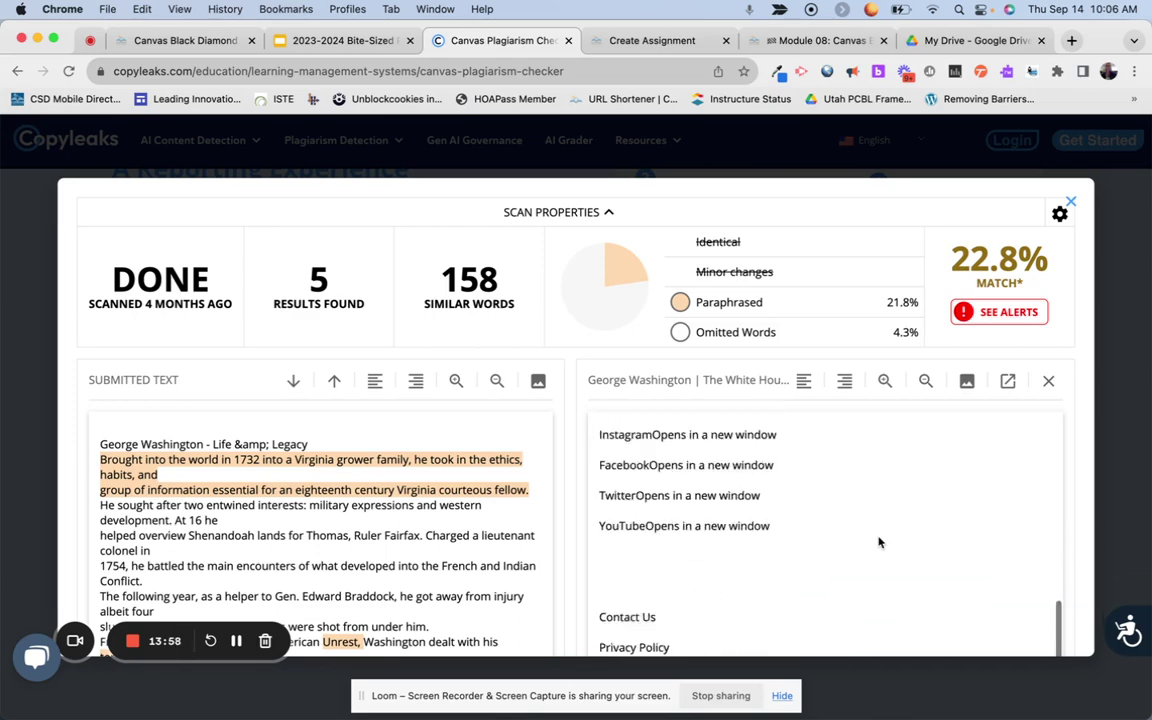
Step: Turn the Minor changes and Identical highlights back on and close the White House side-by-side comparison
click(735, 272)
click(736, 246)
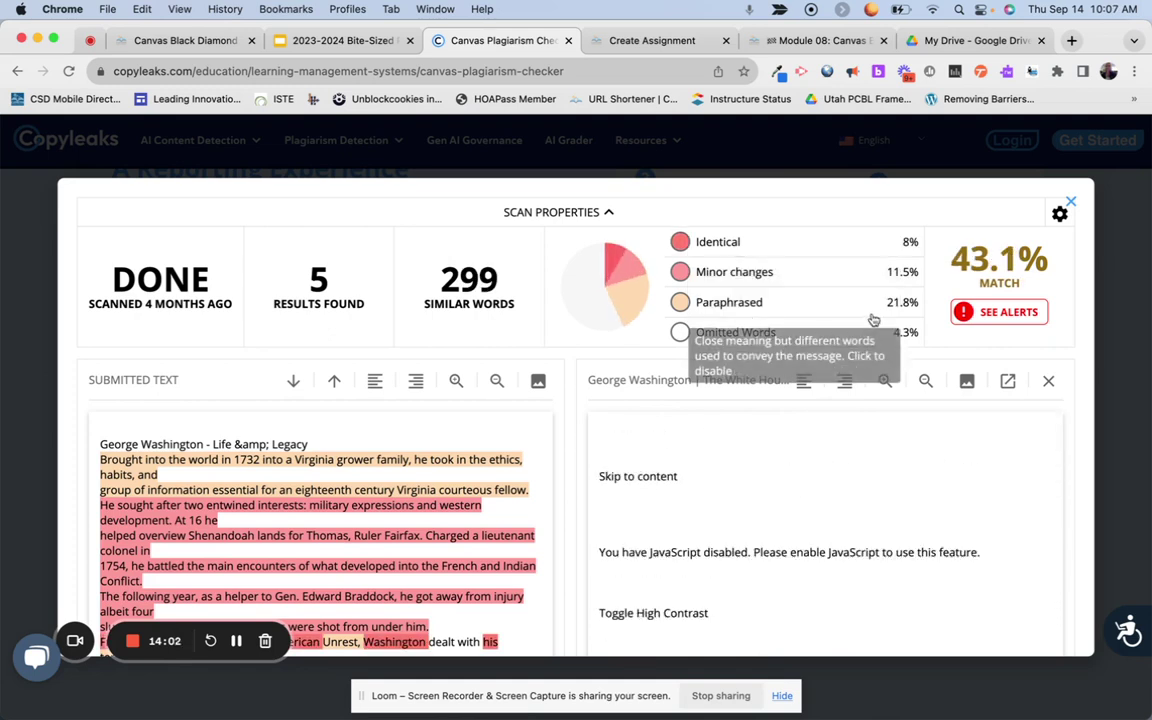
scroll(690, 455, down, 1)
scroll(612, 476, up, 1)
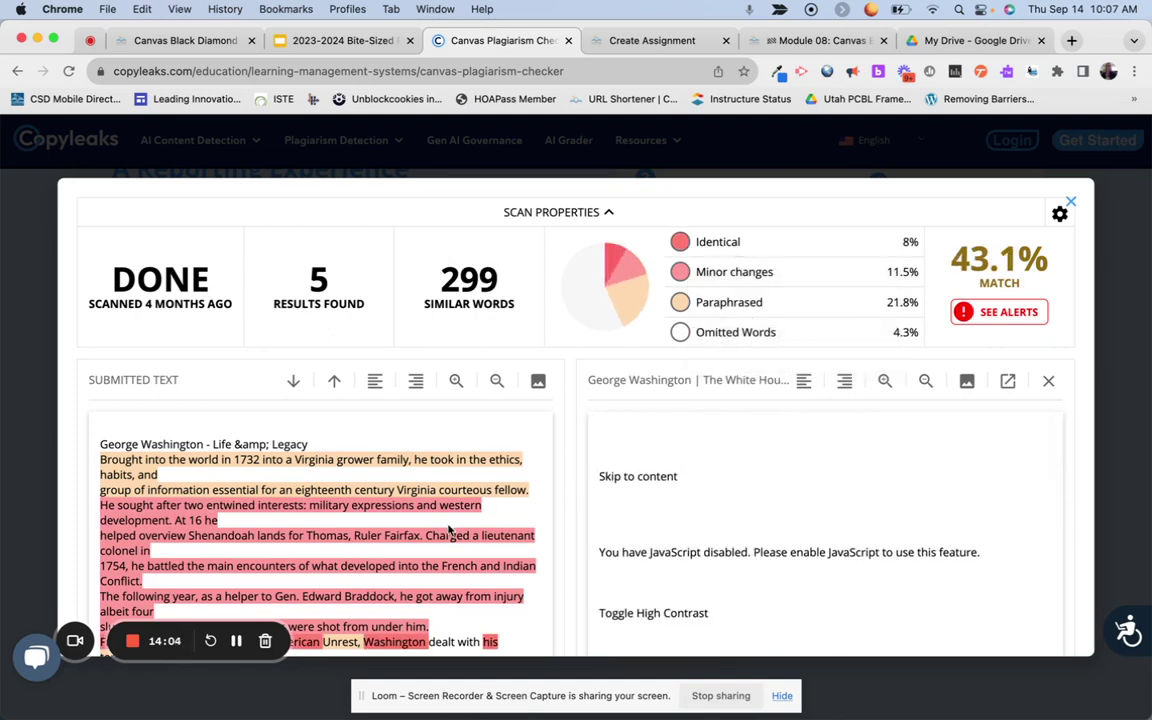
scroll(640, 482, up, 1)
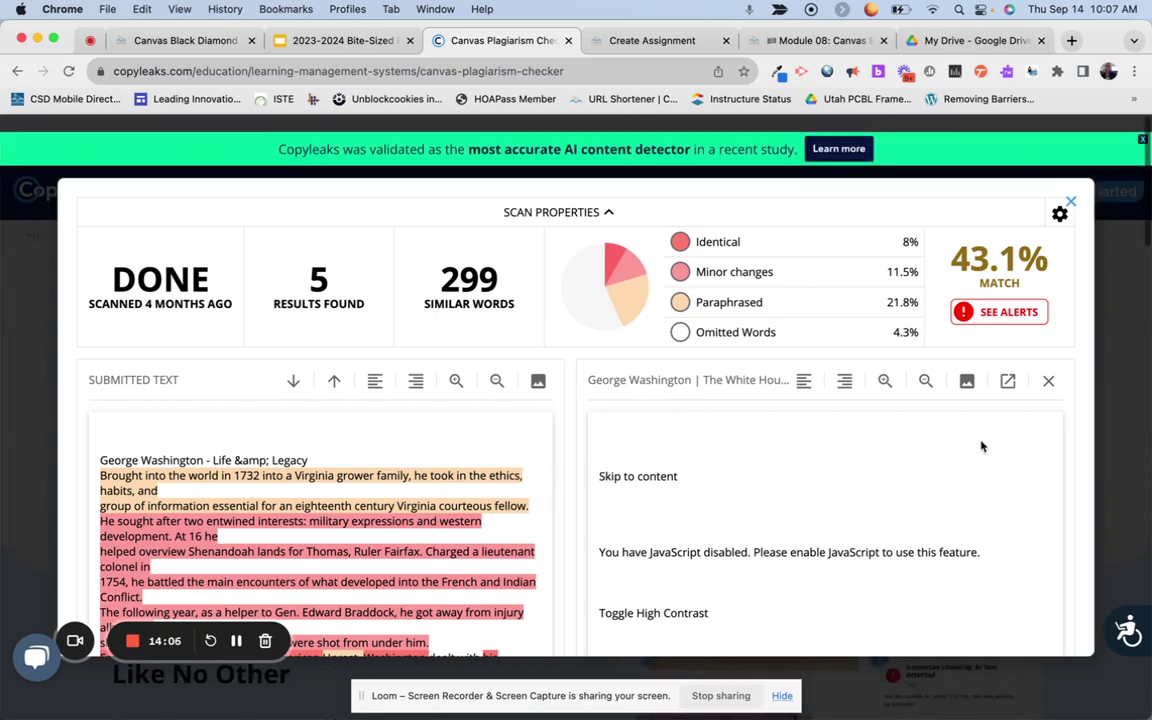
click(1048, 380)
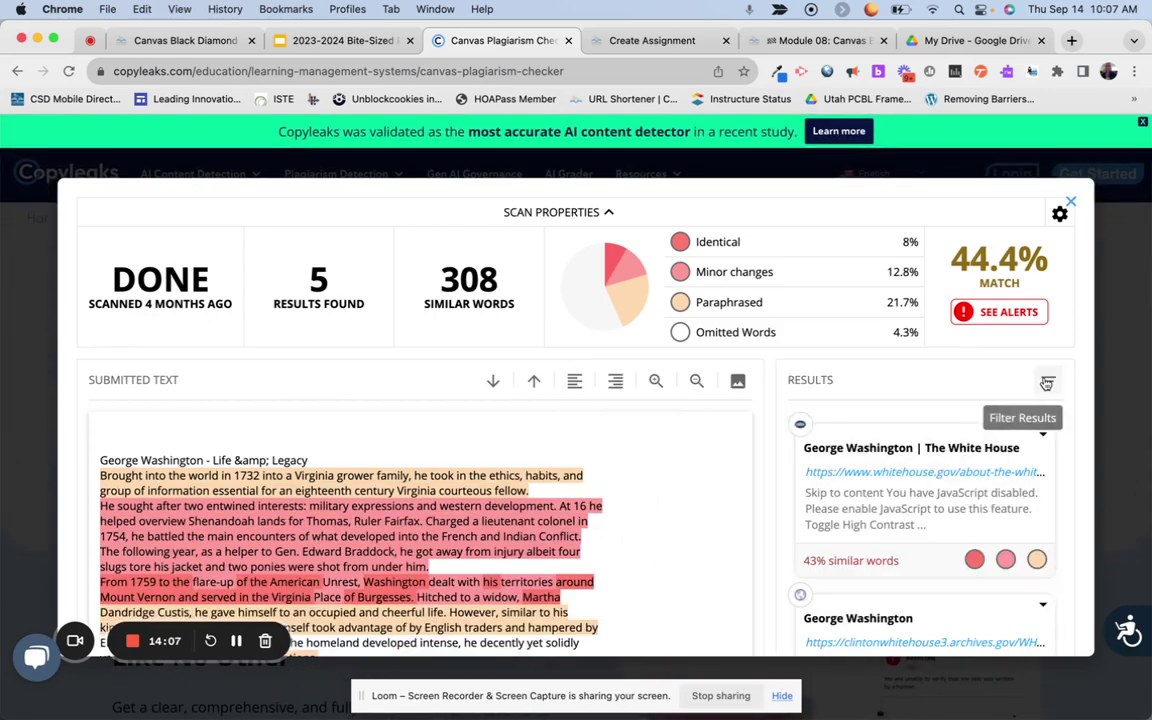
Step: Reopen the sample report in its original document layout and show the White House result's first biography passages beside the submission
click(1141, 124)
click(810, 420)
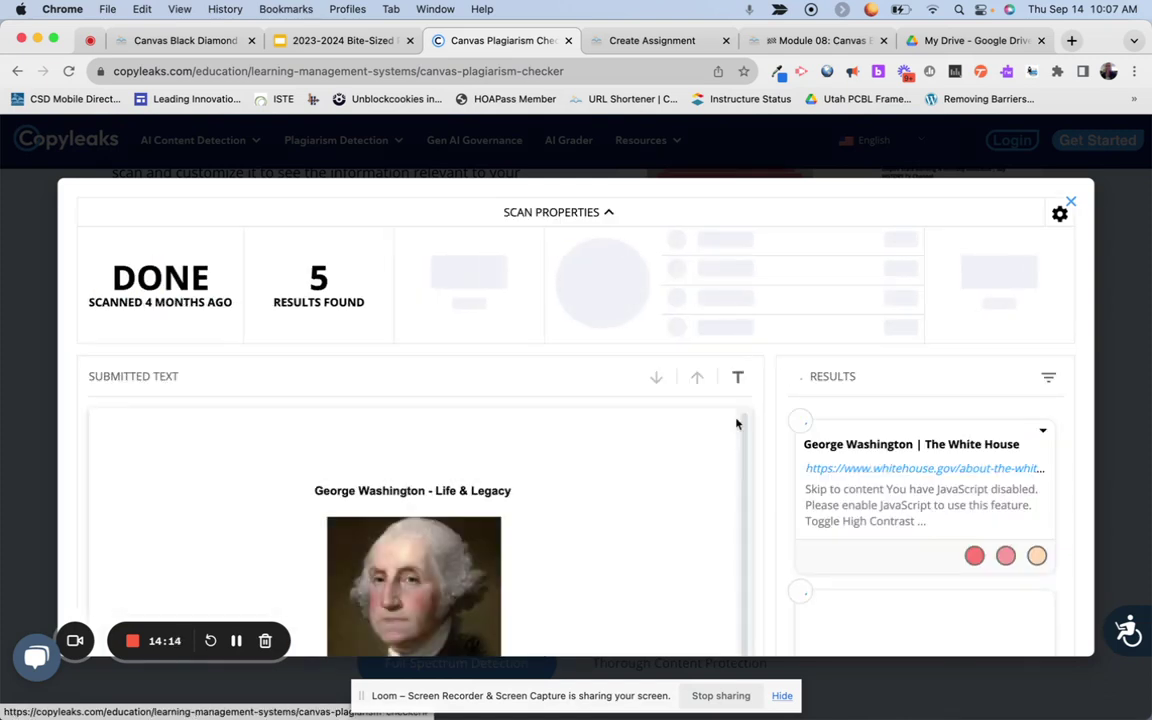
click(845, 472)
scroll(468, 520, down, 4)
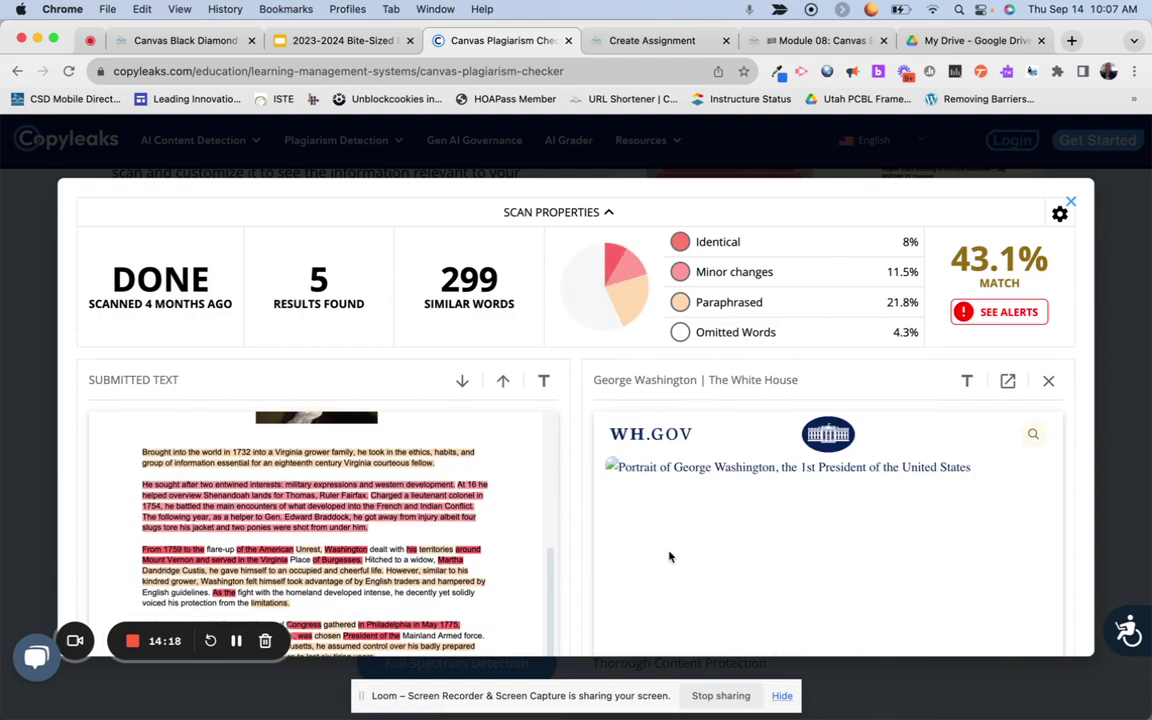
scroll(668, 553, down, 5)
scroll(768, 558, down, 10)
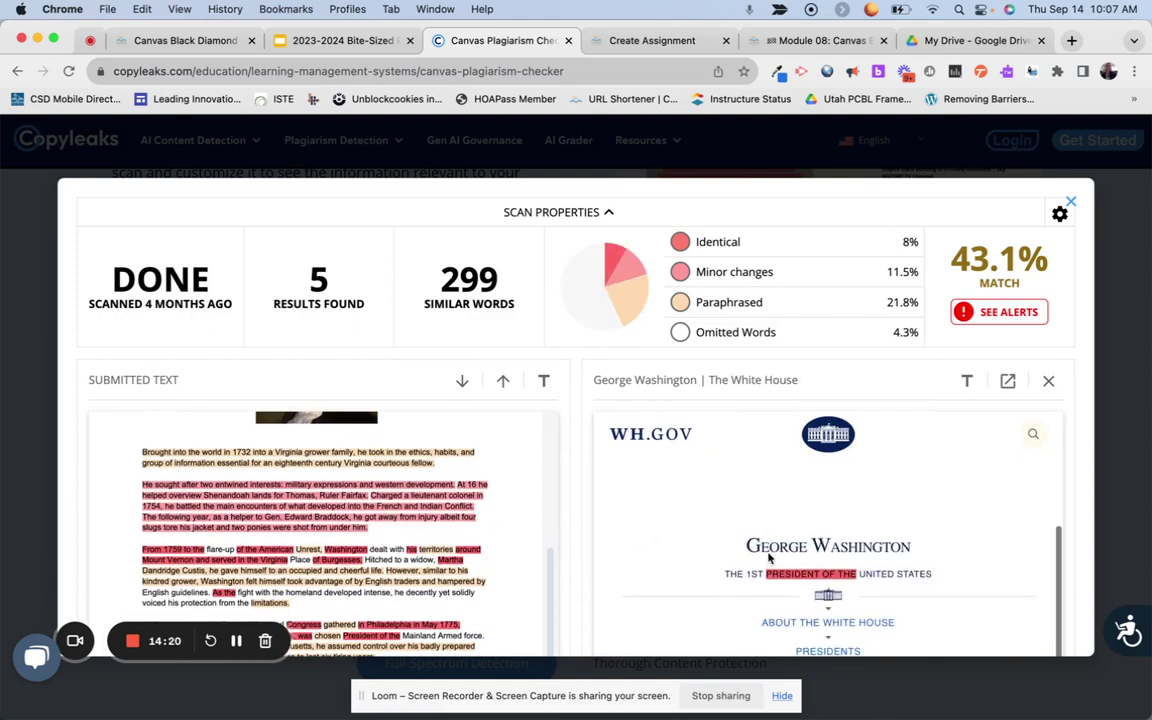
scroll(768, 558, down, 3)
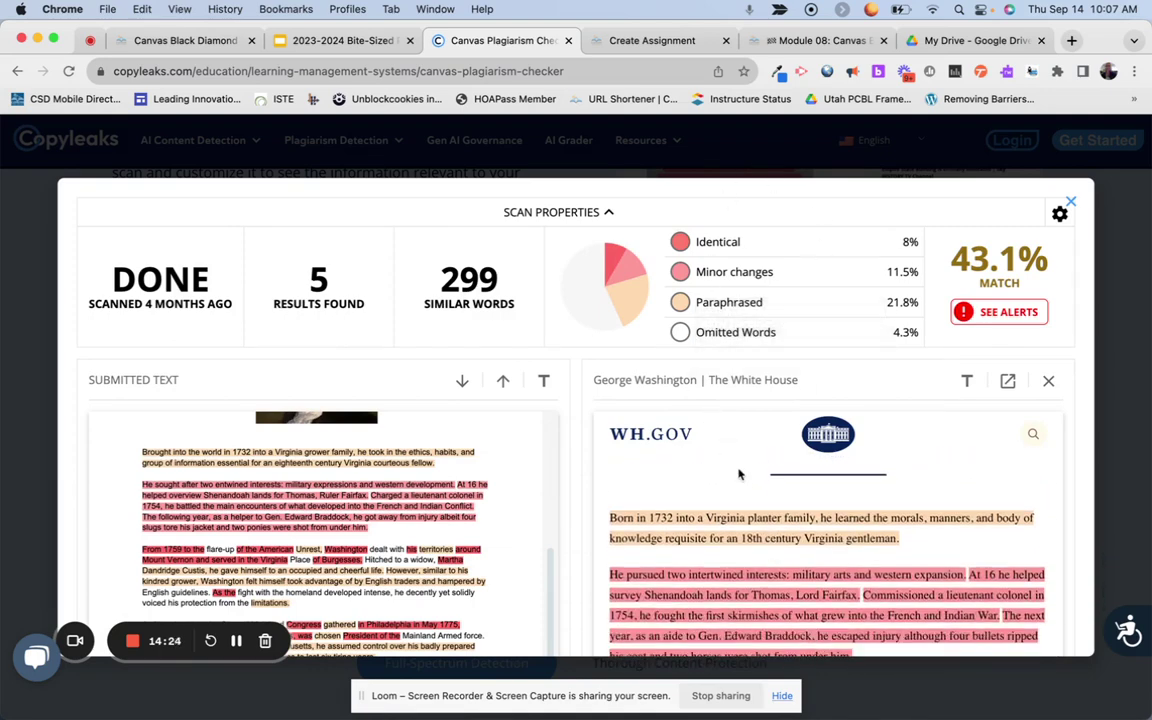
Step: Compare the highlighted identical, minor-change and paraphrased passages in the submitted document with the White House biography, paragraph by paragraph
scroll(740, 505, down, 1)
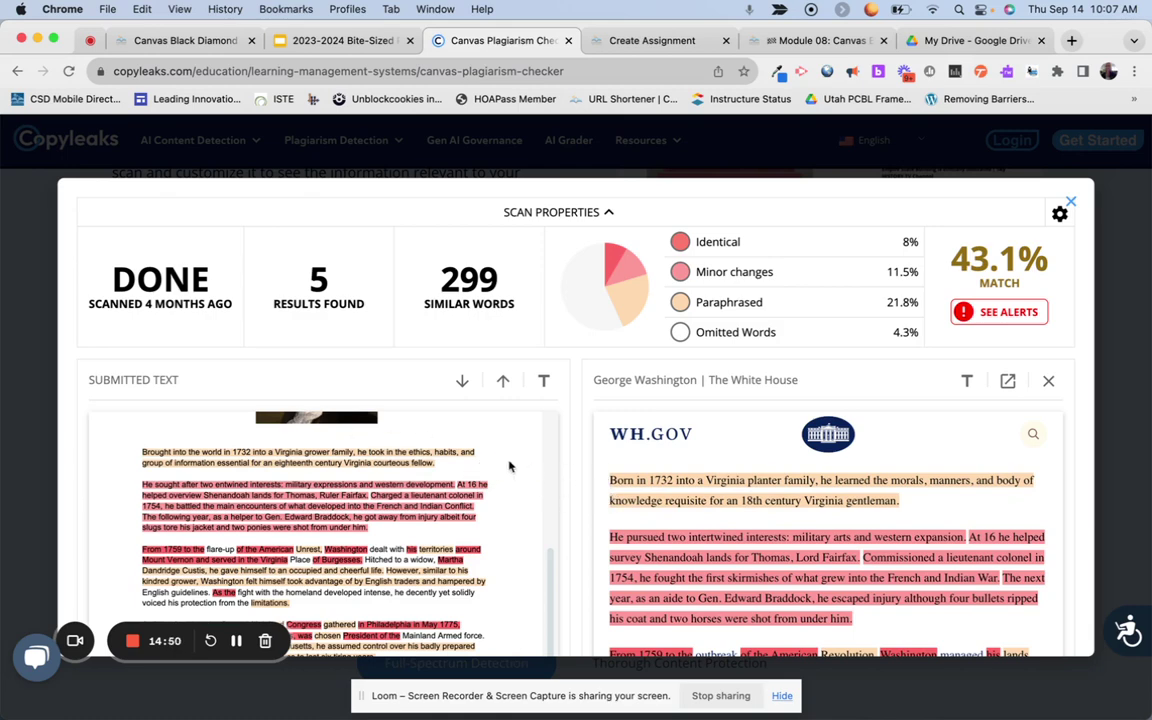
scroll(675, 534, down, 3)
scroll(640, 527, up, 2)
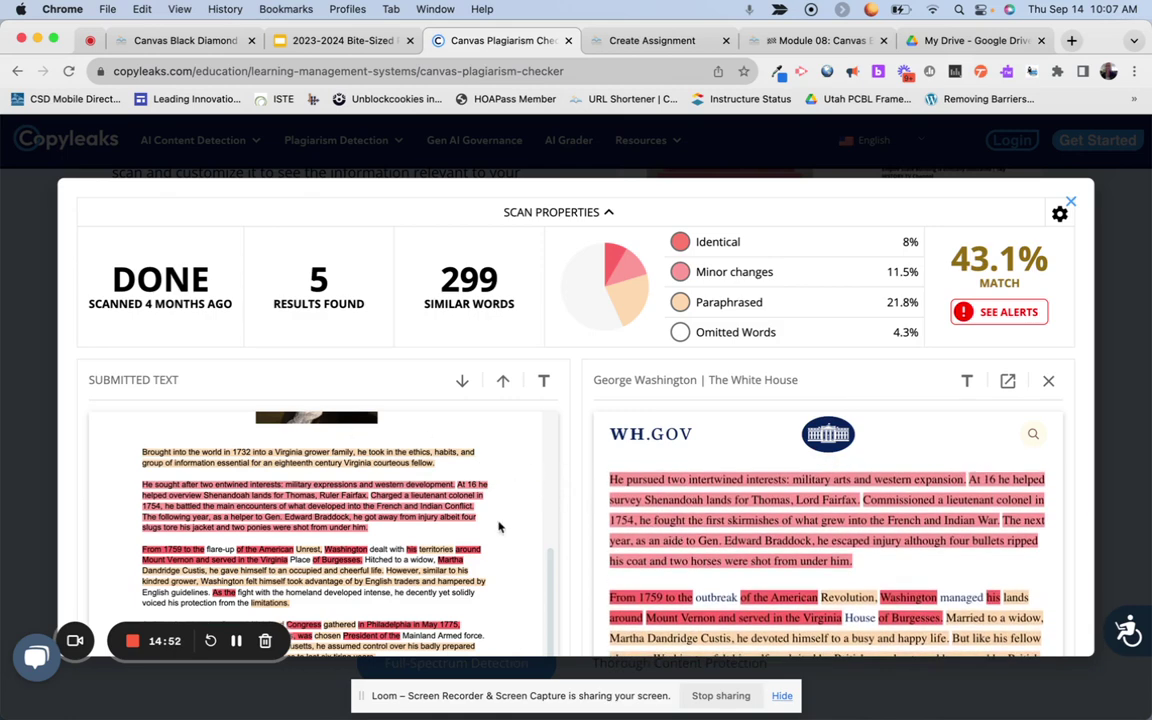
scroll(624, 521, down, 2)
scroll(624, 521, up, 1)
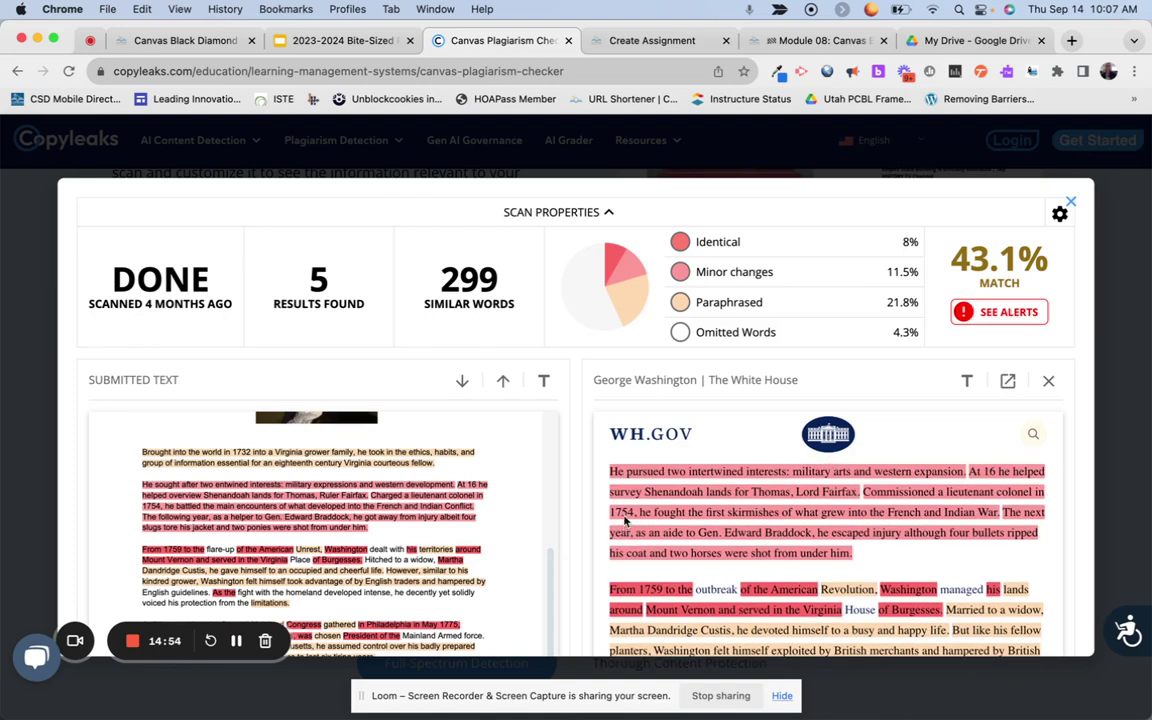
scroll(594, 541, down, 3)
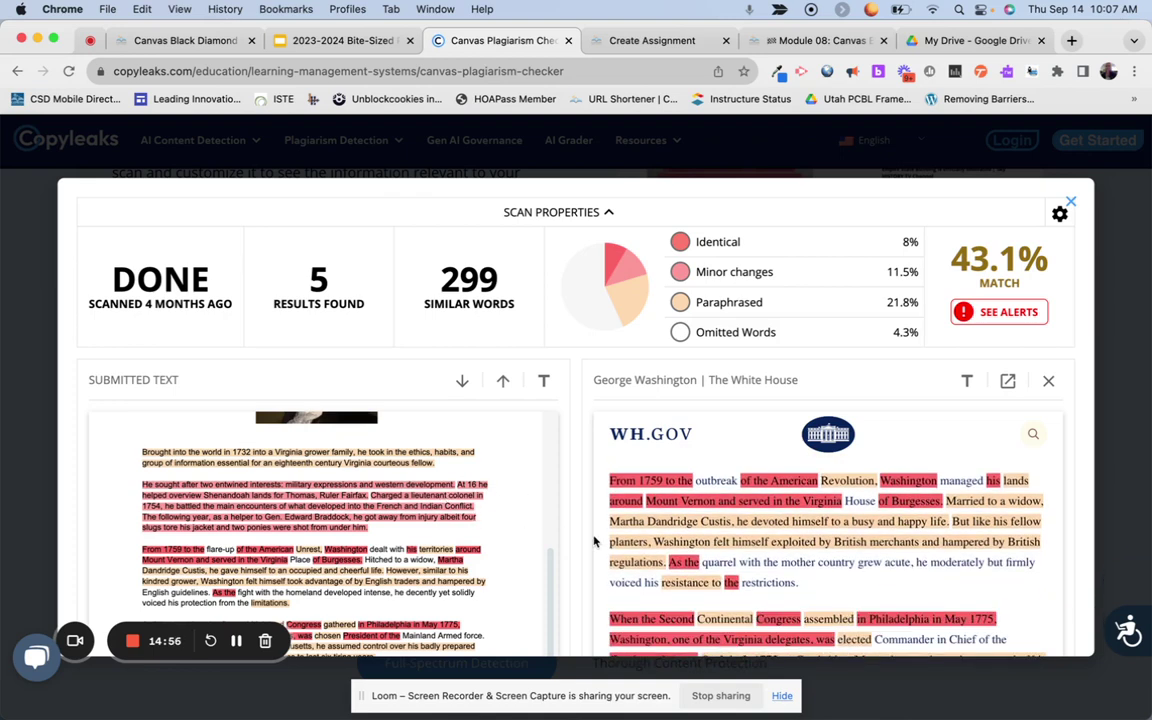
scroll(420, 545, down, 2)
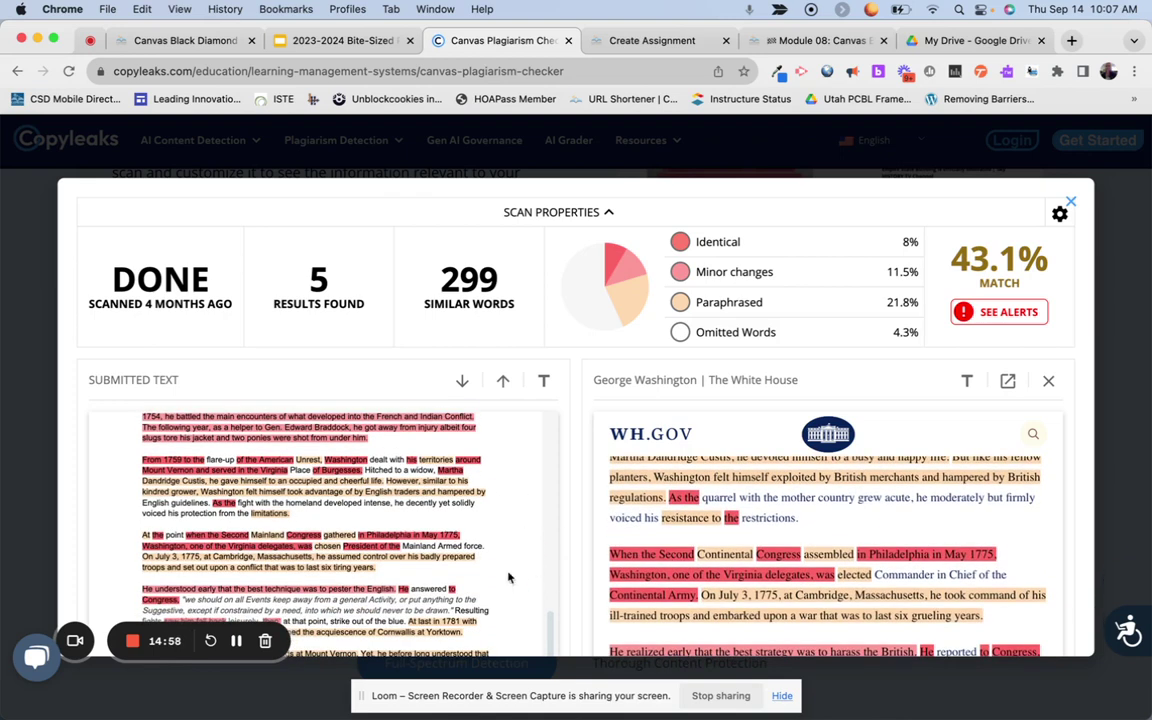
scroll(418, 568, down, 2)
scroll(680, 570, down, 3)
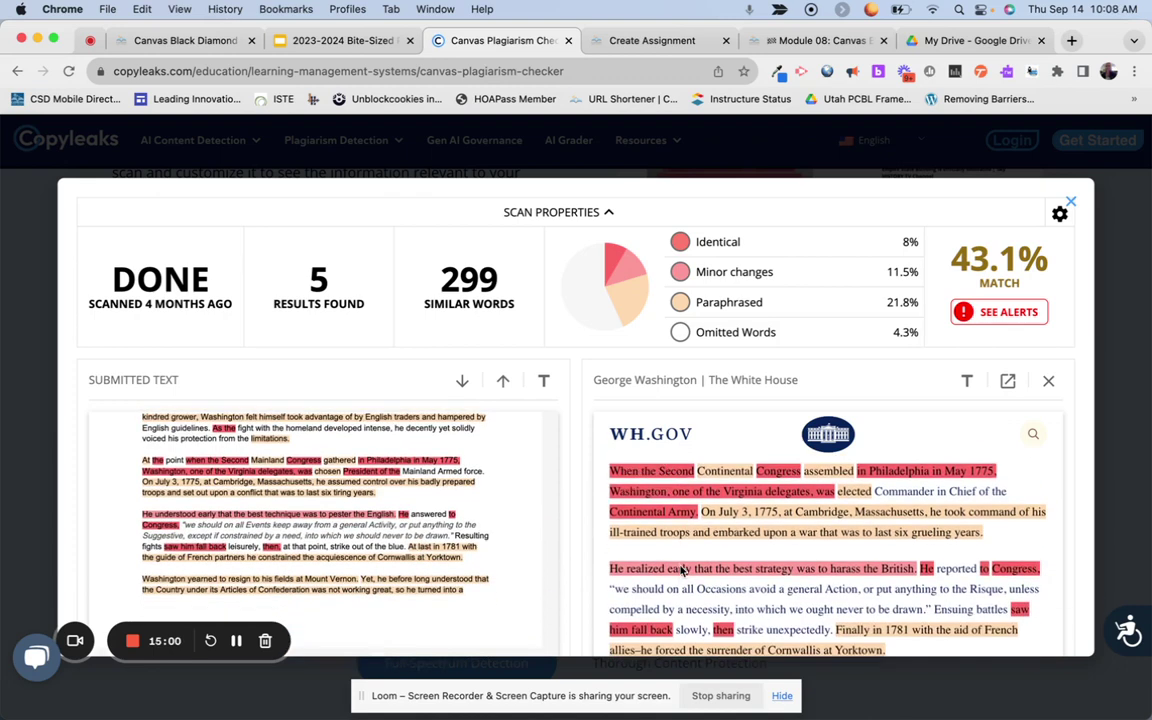
scroll(680, 570, down, 4)
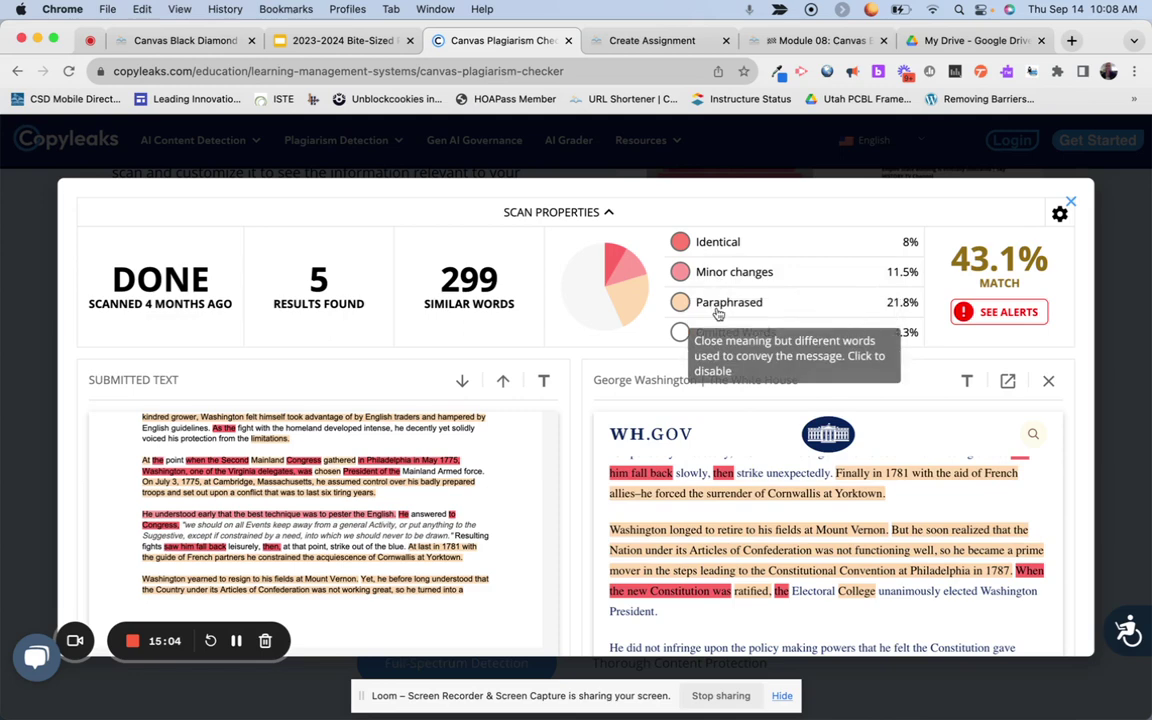
Step: Leave the side-by-side view and look through the whole submitted document and its list of matching sources
click(998, 314)
click(998, 315)
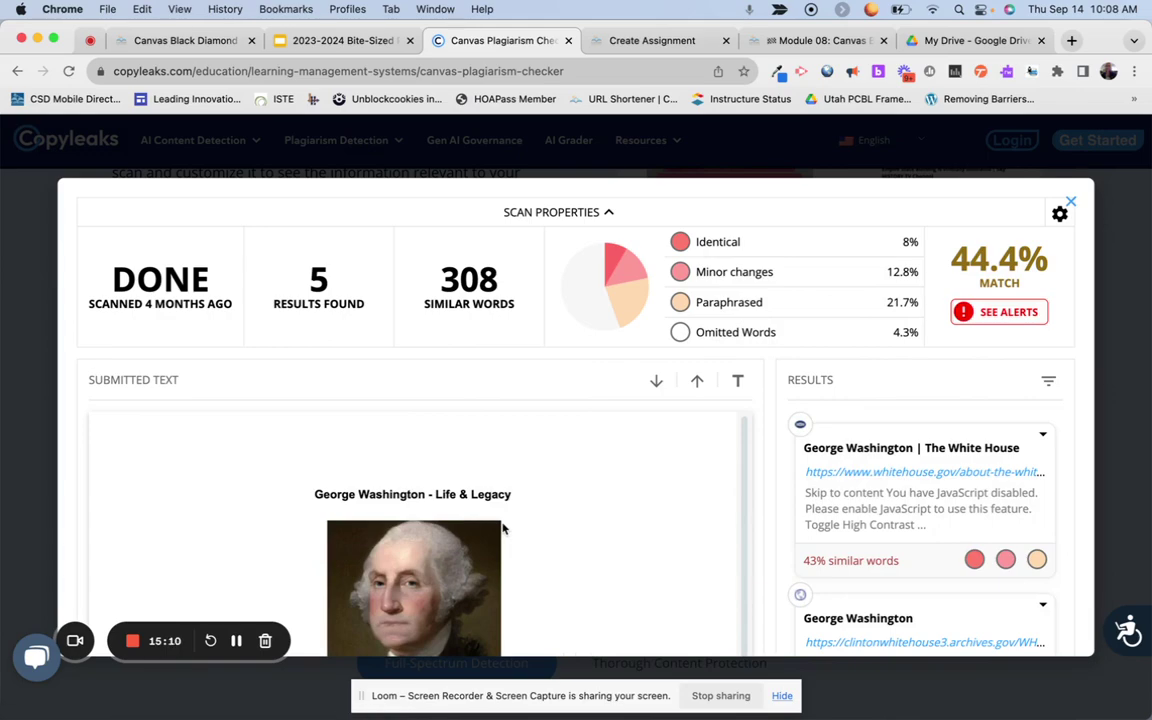
scroll(503, 536, down, 10)
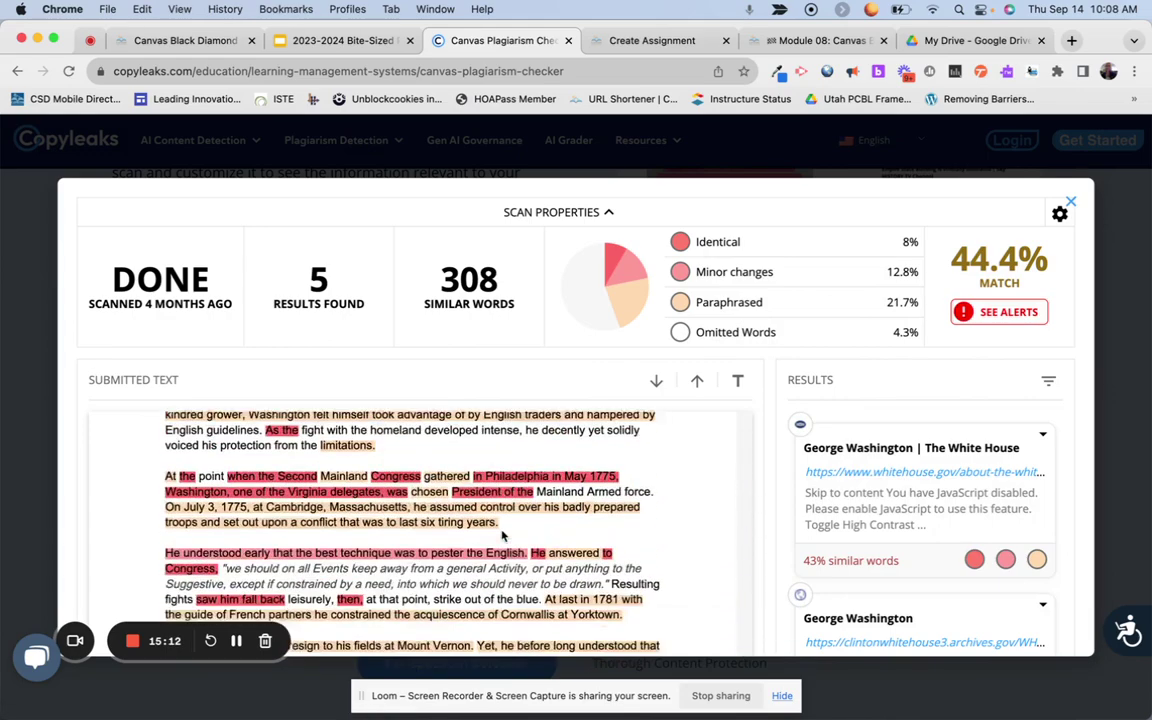
scroll(503, 536, down, 3)
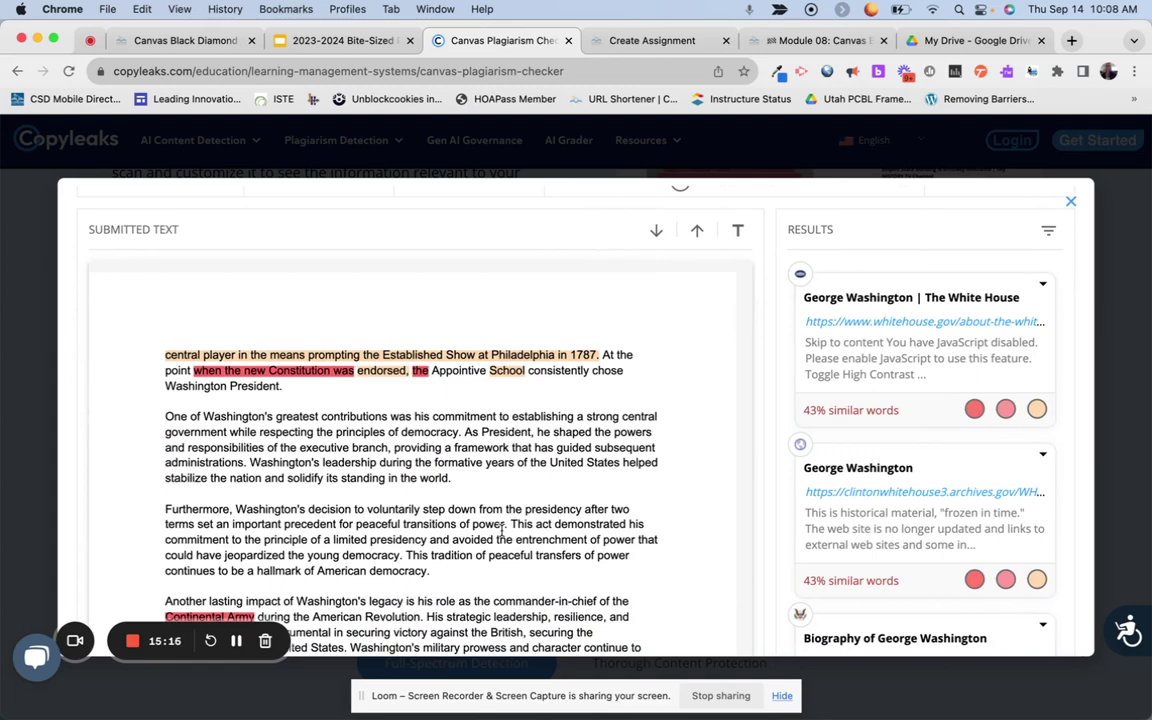
scroll(502, 532, up, 12)
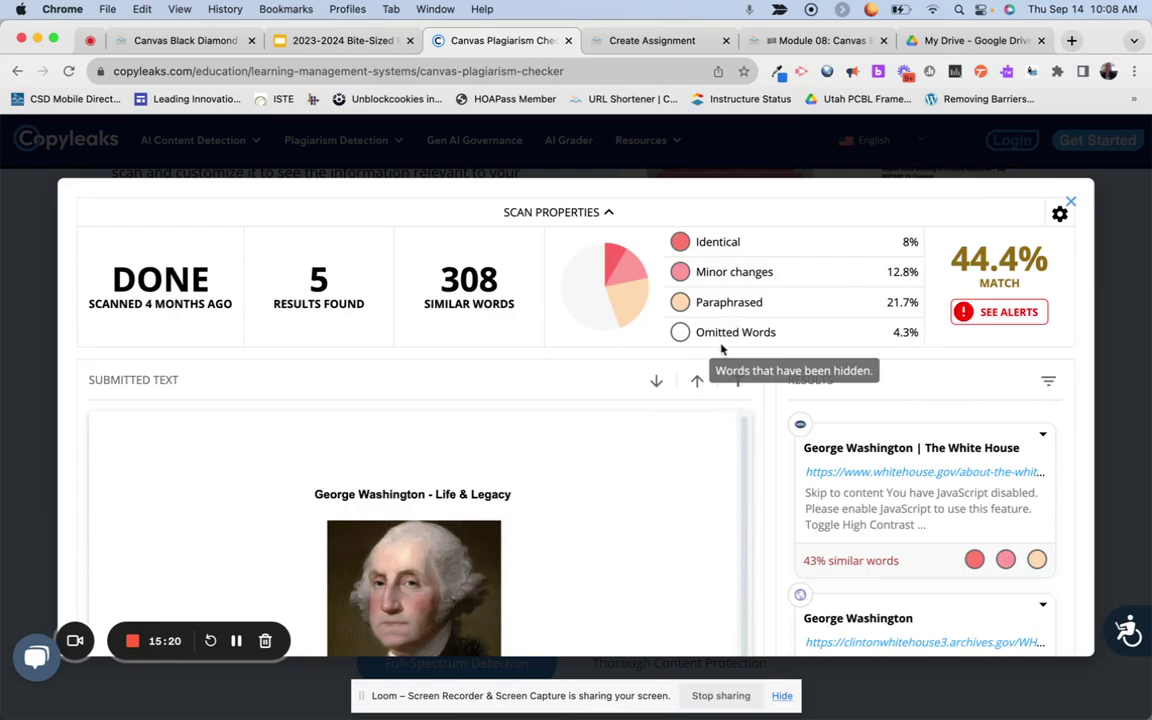
scroll(535, 553, down, 10)
scroll(521, 577, down, 5)
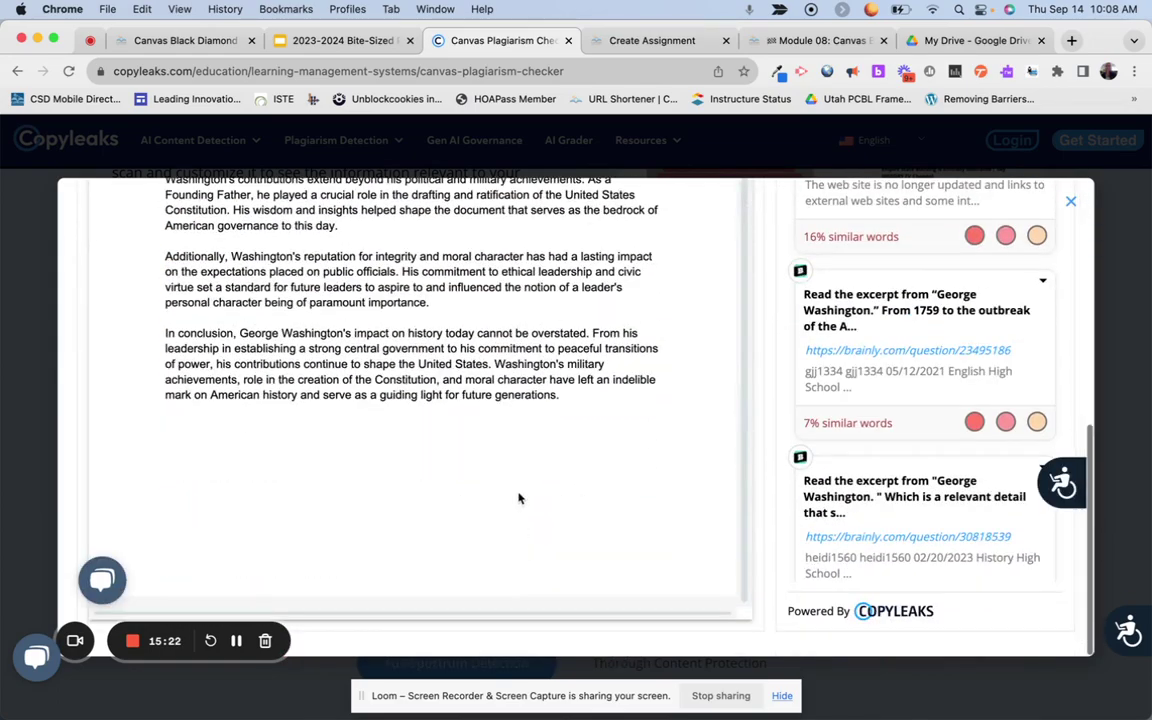
scroll(432, 375, up, 6)
scroll(433, 384, up, 10)
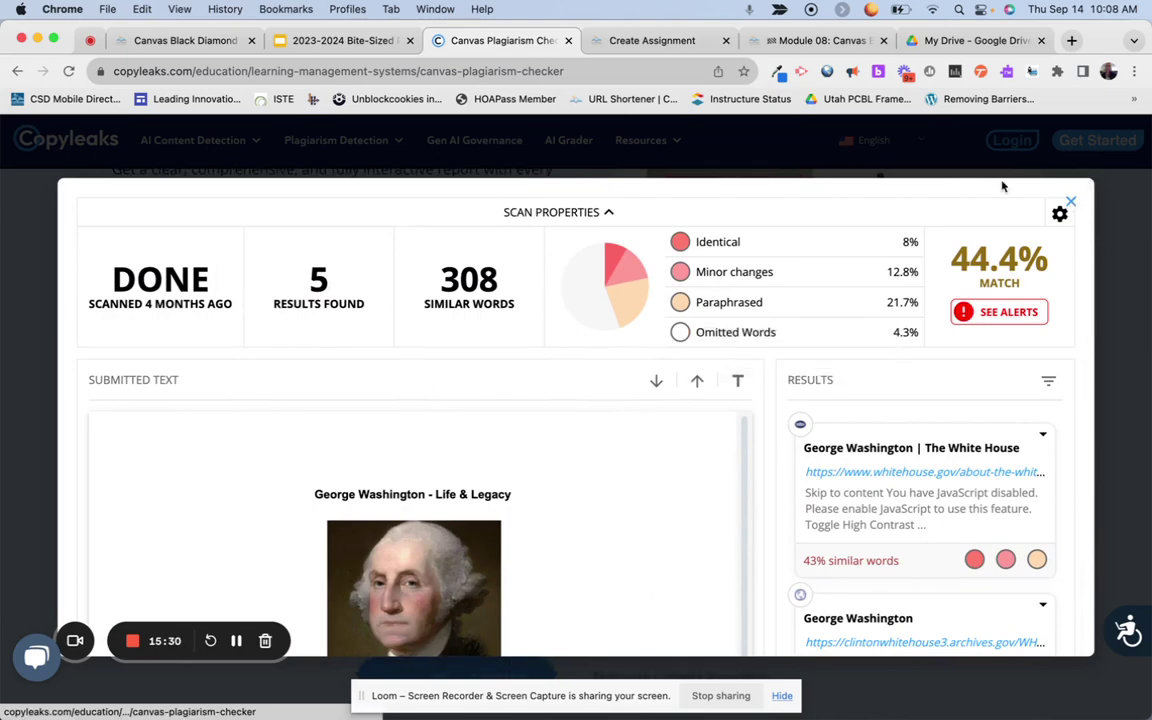
Step: Switch to the Copyleaks deck in Google Slides, present the Student View & Accessing a Similarity Report slide, and leave full screen
click(377, 41)
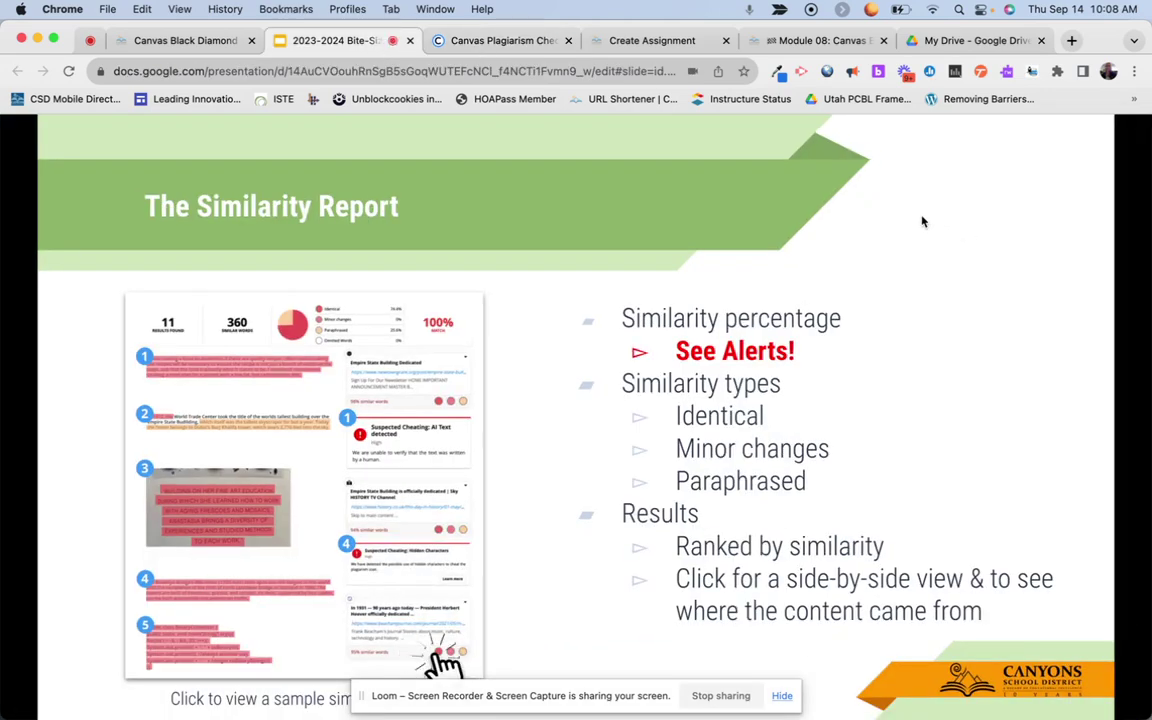
key(super+shift+f)
key(Right)
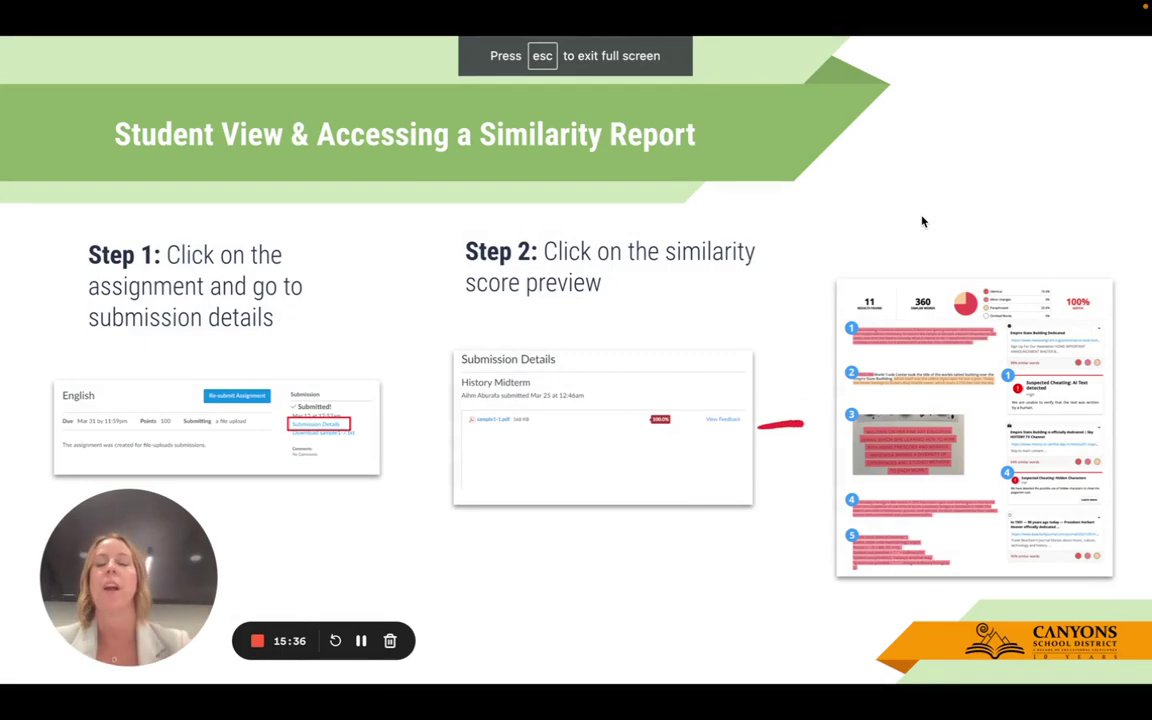
key(Escape)
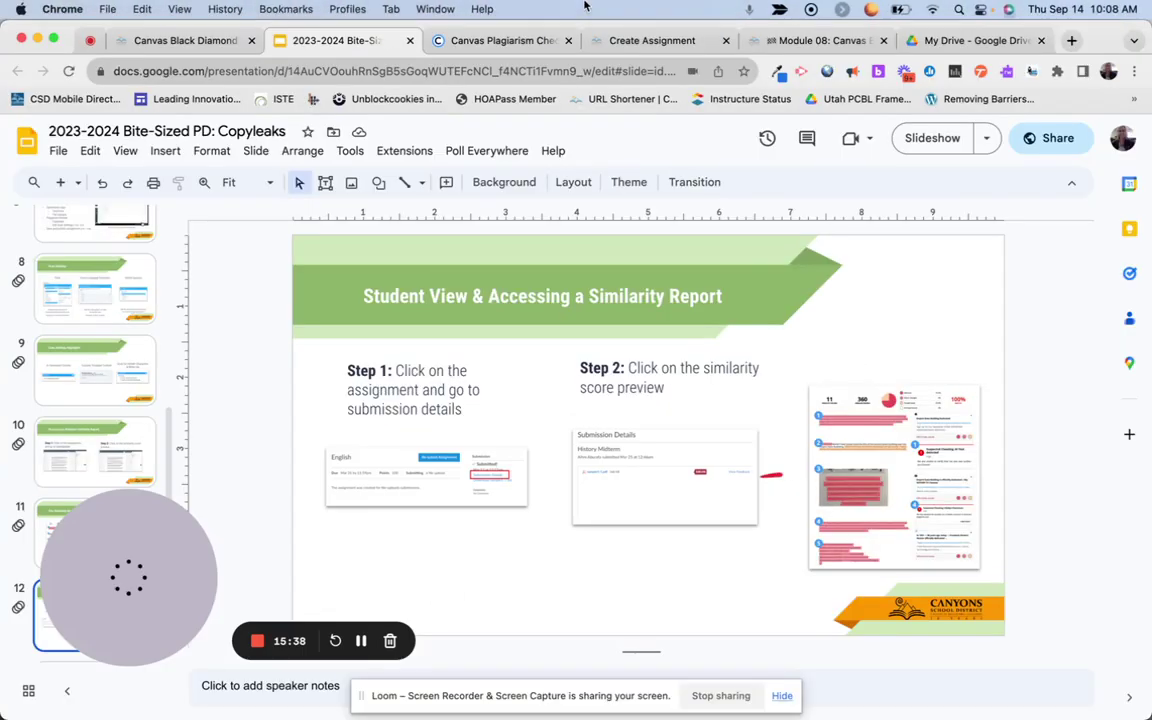
Step: Switch to the new Canvas assignment and review the Show report to students options, closing the list without choosing another one
click(646, 41)
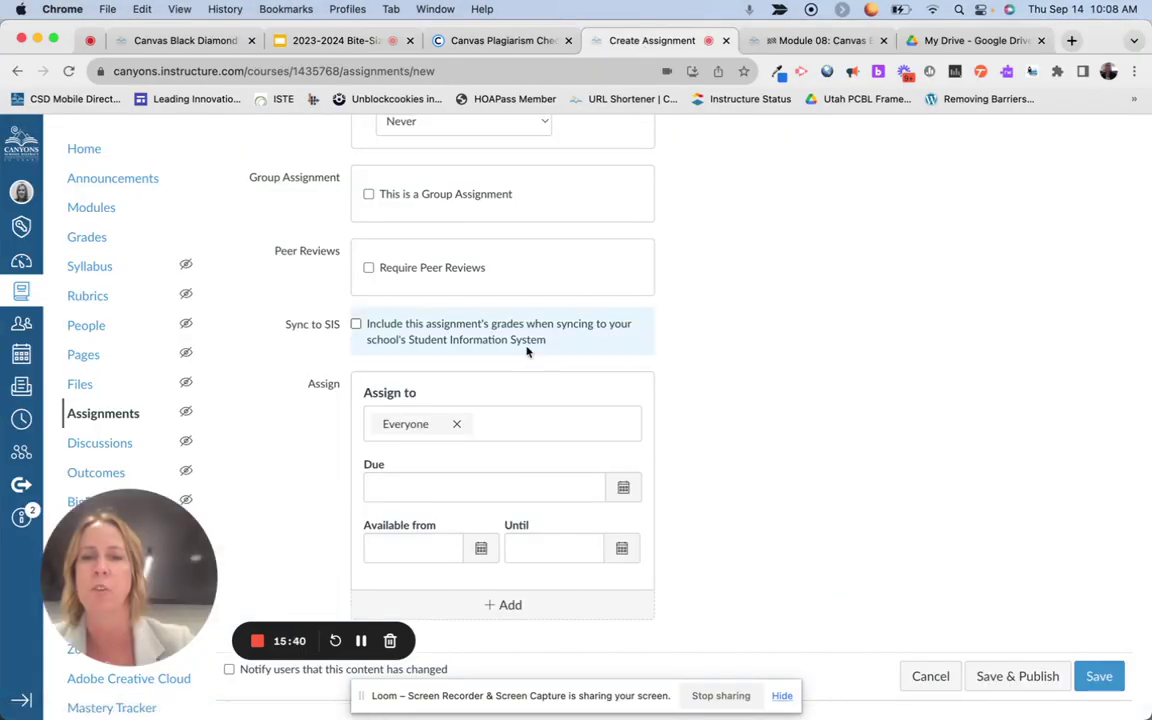
scroll(527, 350, up, 4)
scroll(527, 350, up, 3)
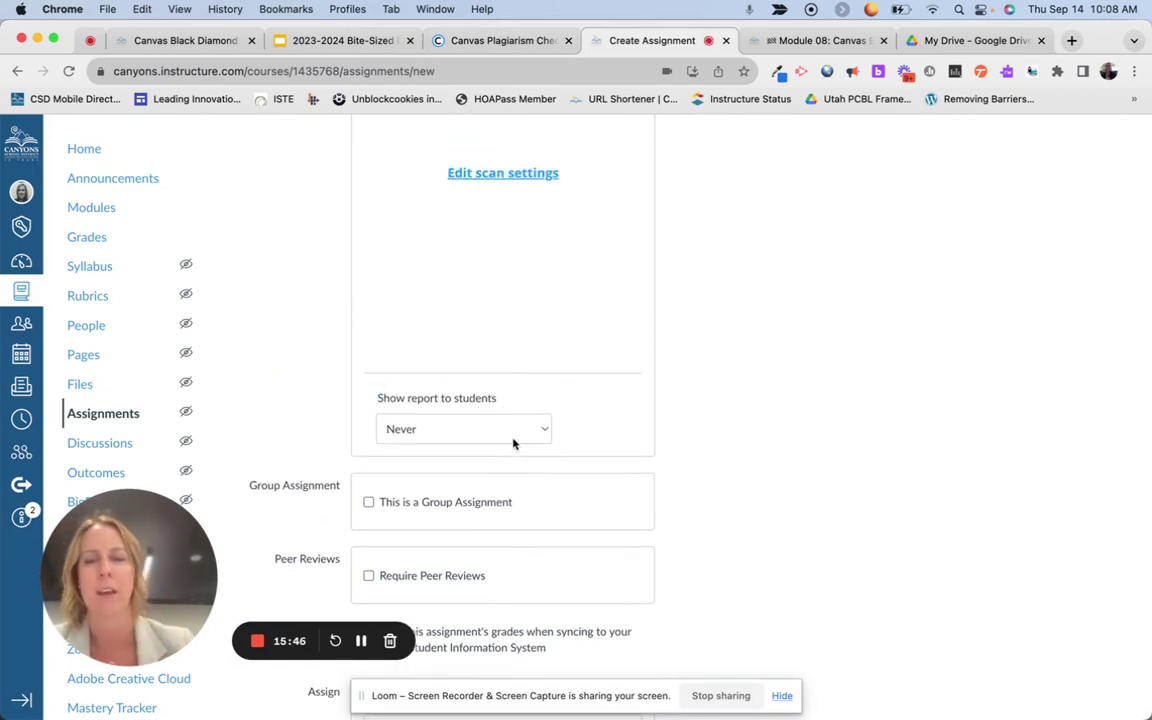
scroll(513, 435, up, 7)
scroll(514, 437, down, 7)
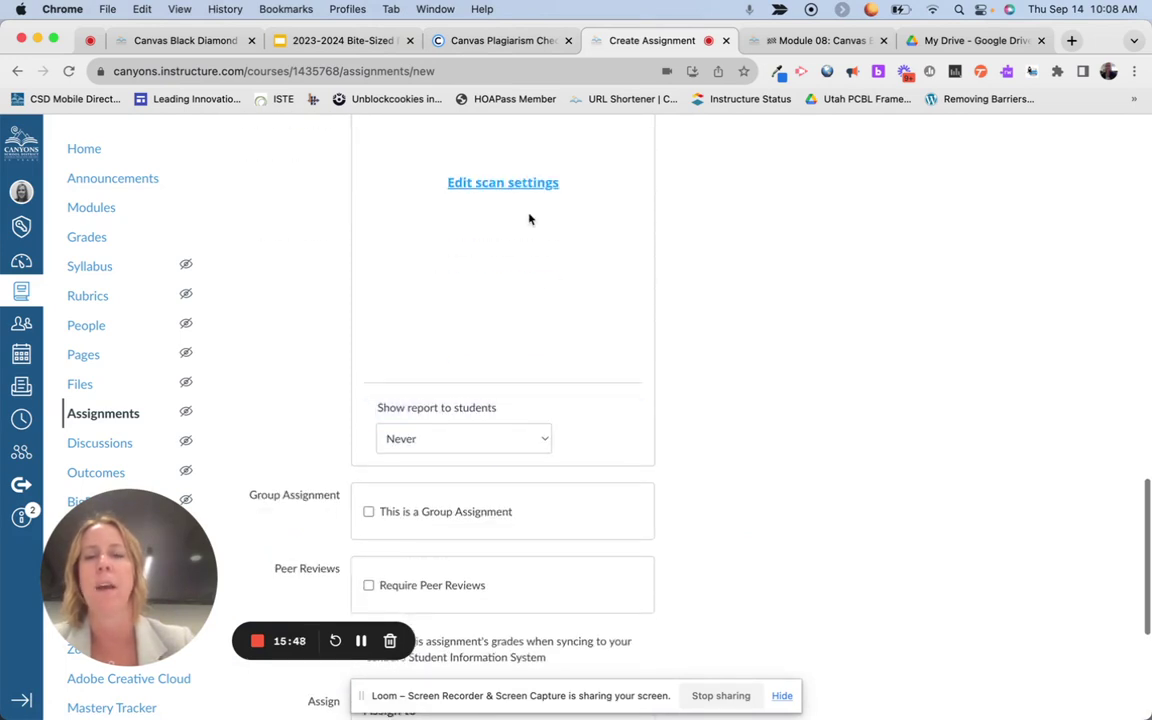
click(426, 440)
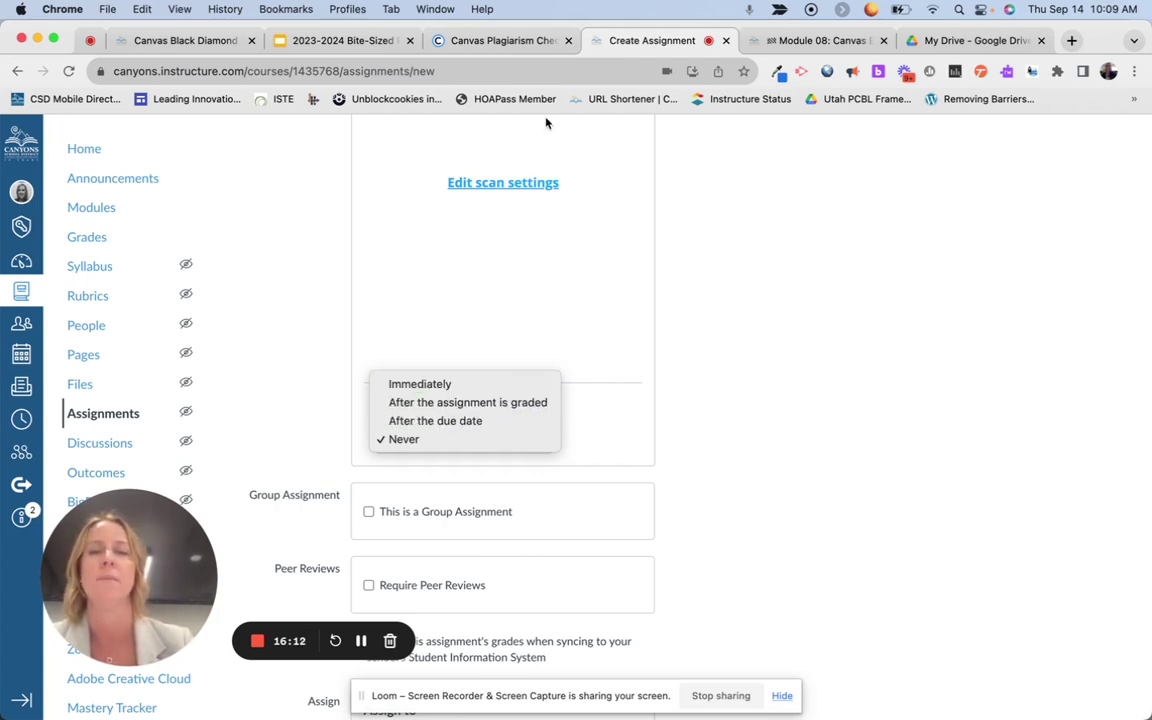
click(835, 231)
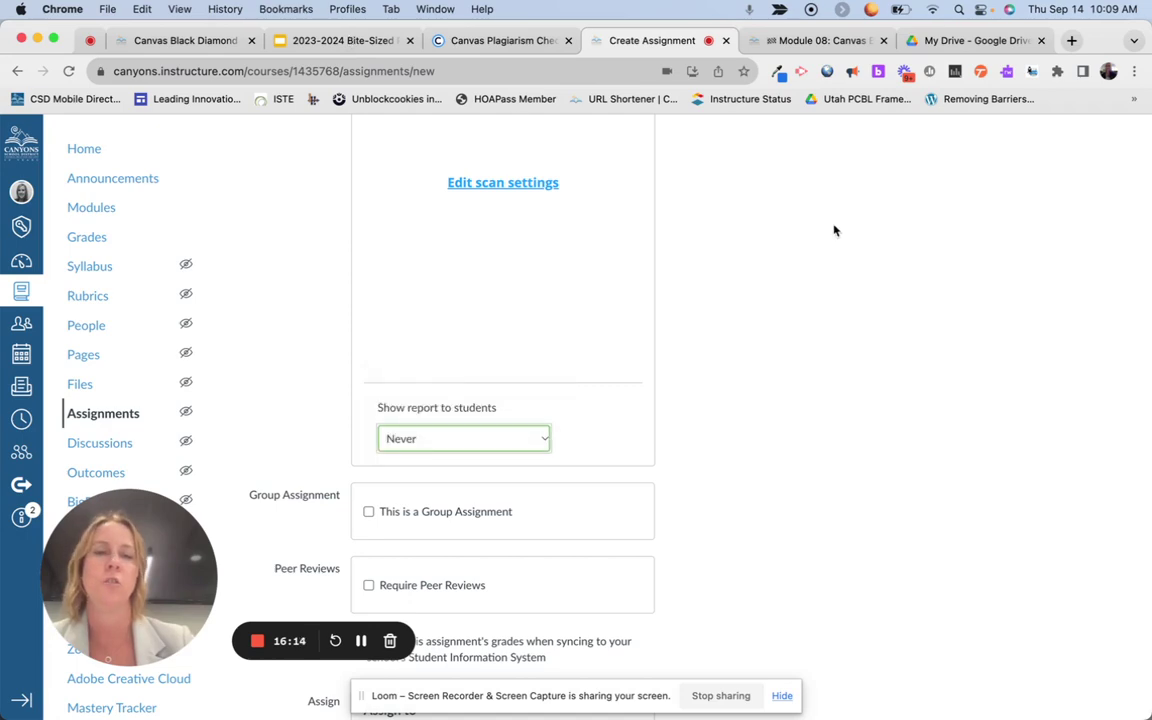
Step: Switch back to the Copyleaks deck in Google Slides and present the Student View & Accessing a Similarity Report slide again
click(362, 42)
click(938, 145)
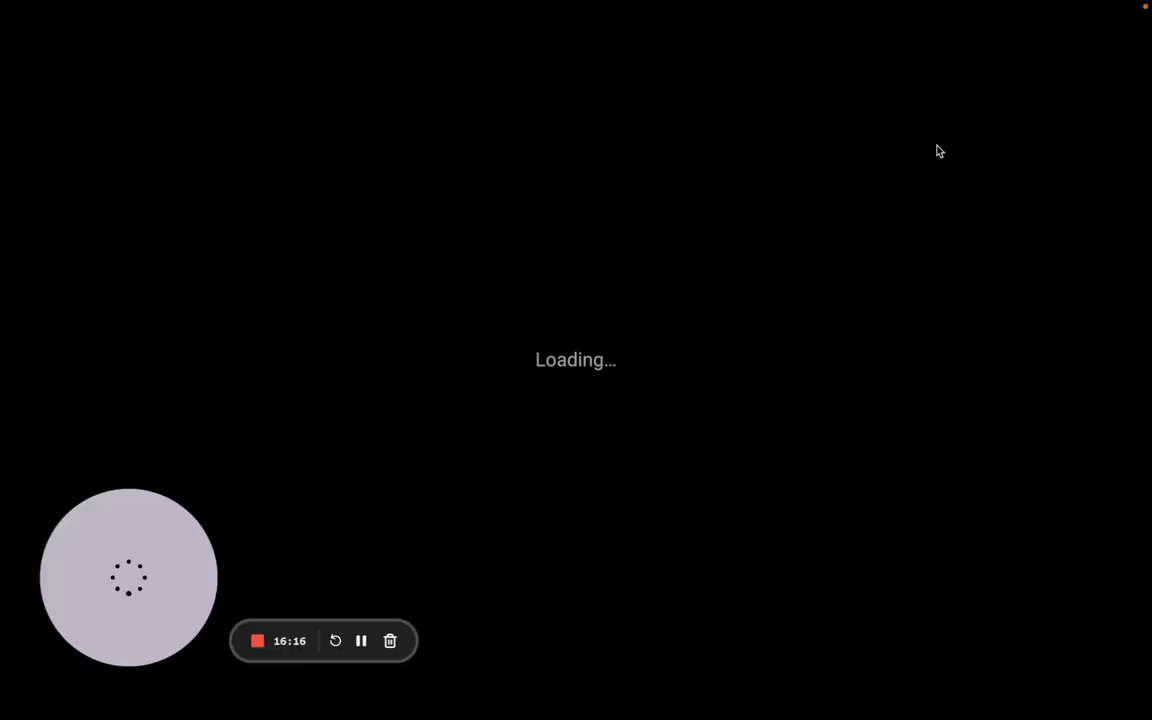